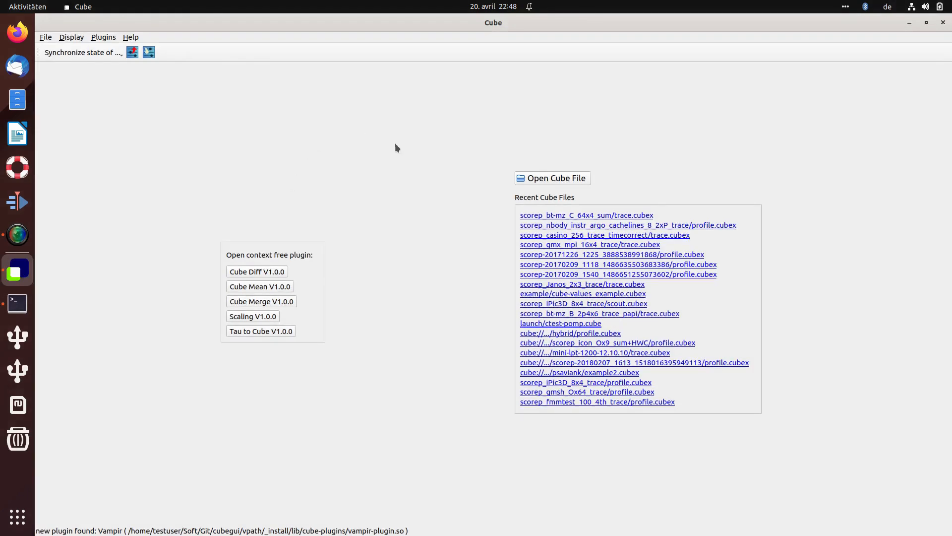
Step: Open the recent file scorep_bt-mz_C_64x4_sum/trace.cubex and select the Time metric
left_click(637, 217)
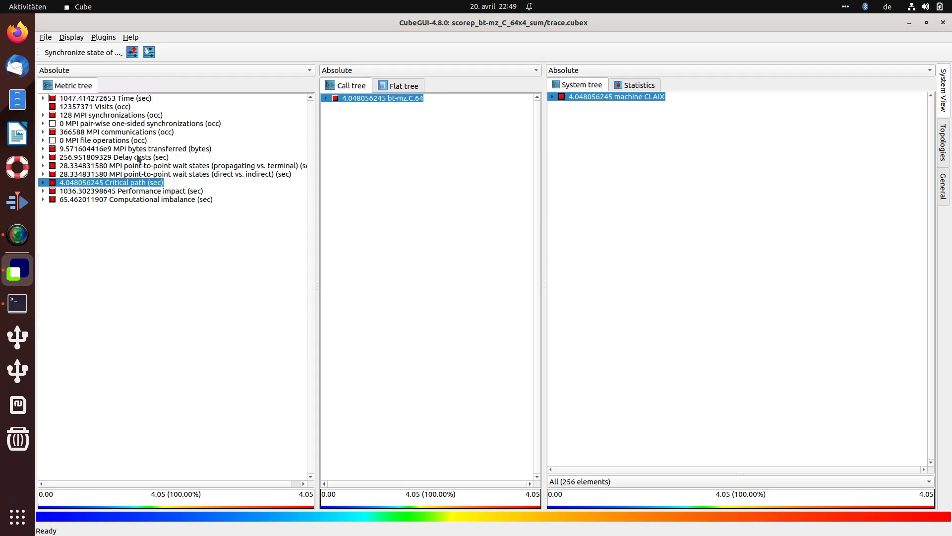
left_click(114, 98)
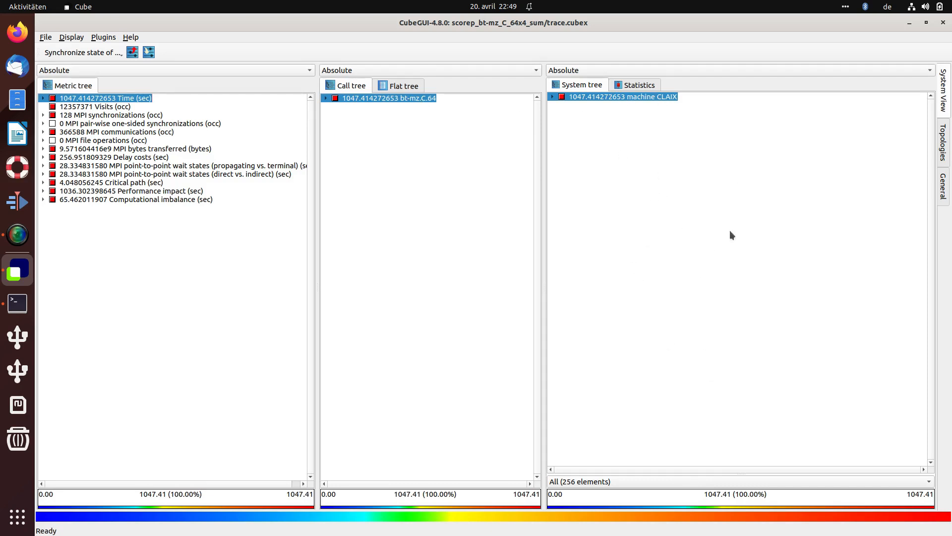
Step: Expand the whole system tree to show all nodes, MPI ranks and threads
right_click(592, 138)
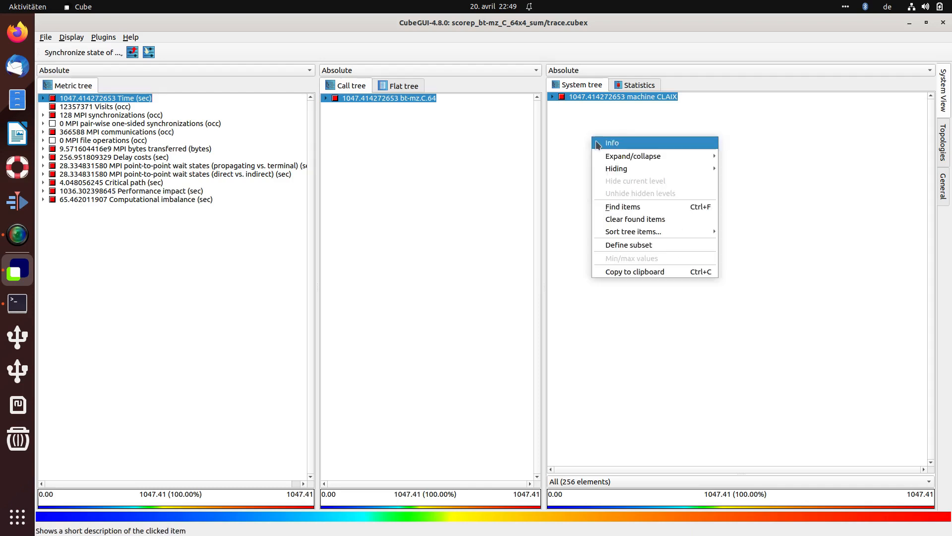
mouse_move(644, 153)
left_click(759, 168)
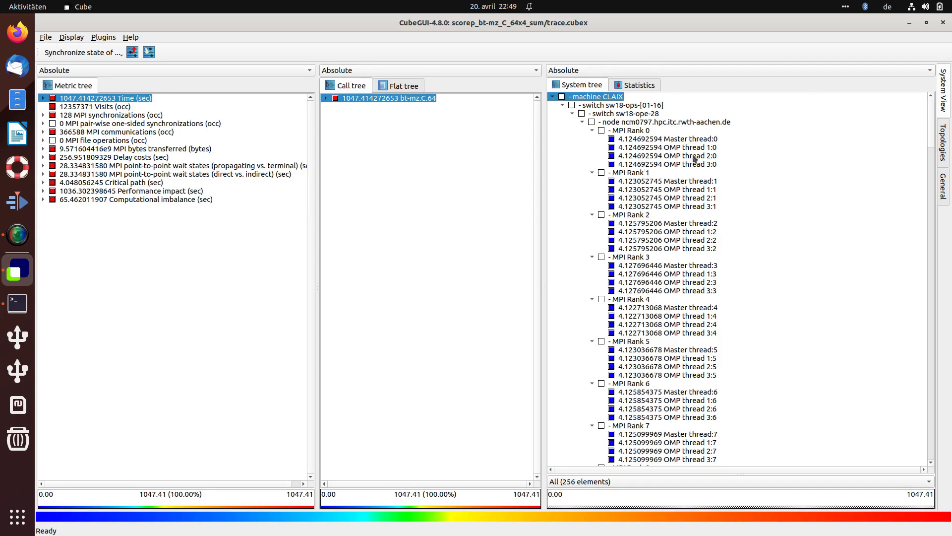
Step: Select OMP thread 2:0 and scroll through the per-thread time values of all MPI ranks
left_click(671, 156)
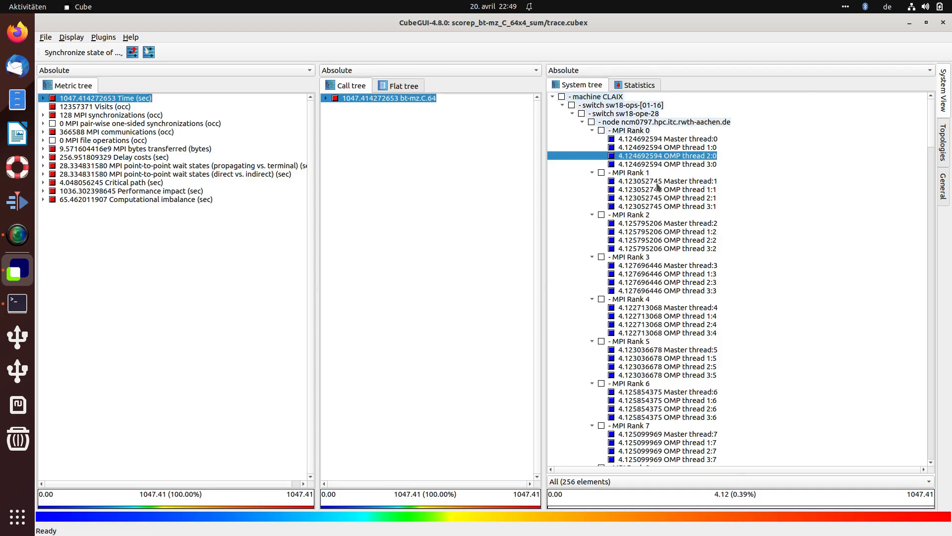
scroll(667, 193, "down", 20)
scroll(666, 192, "down", 20)
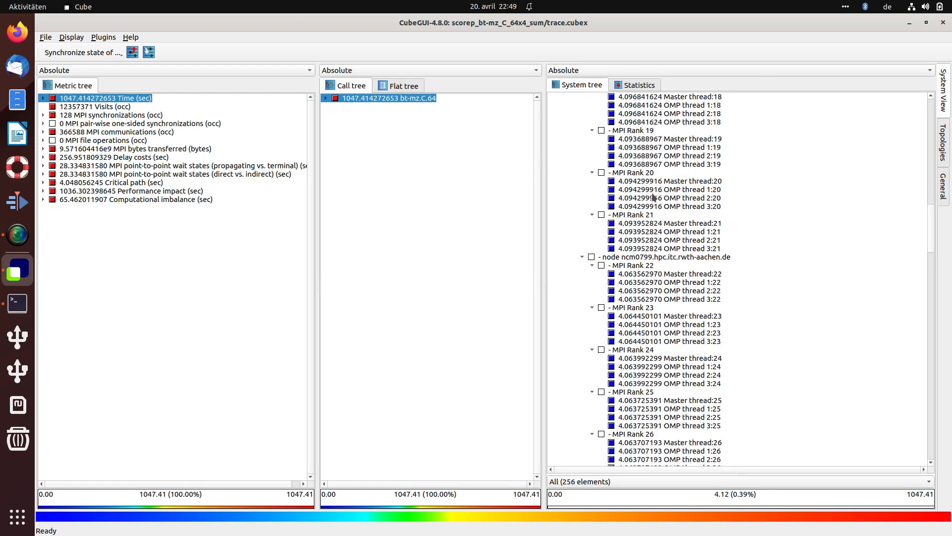
scroll(653, 197, "down", 14)
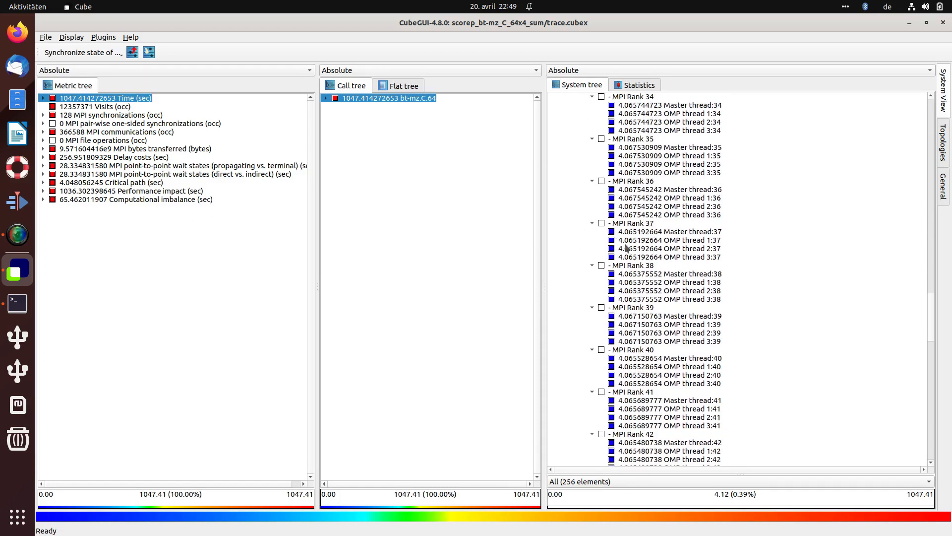
scroll(639, 312, "down", 13)
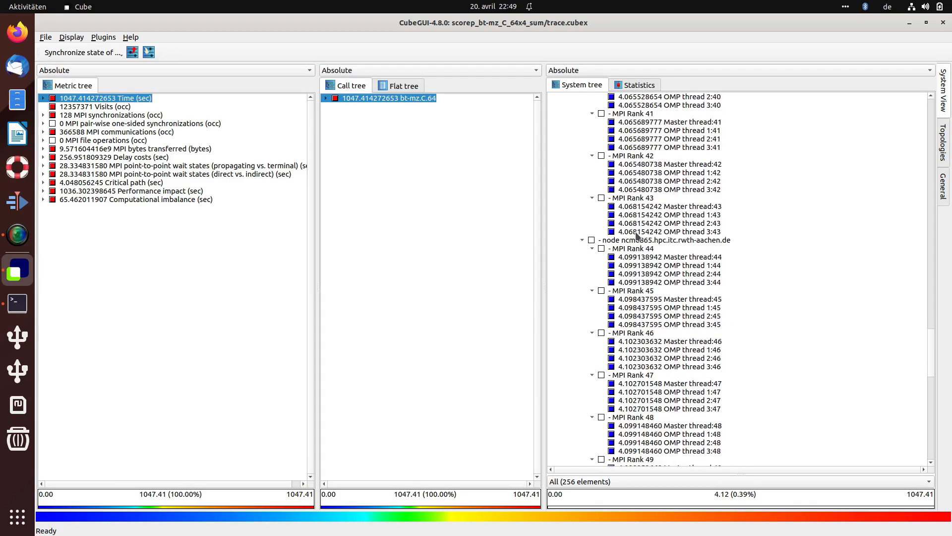
scroll(656, 285, "down", 13)
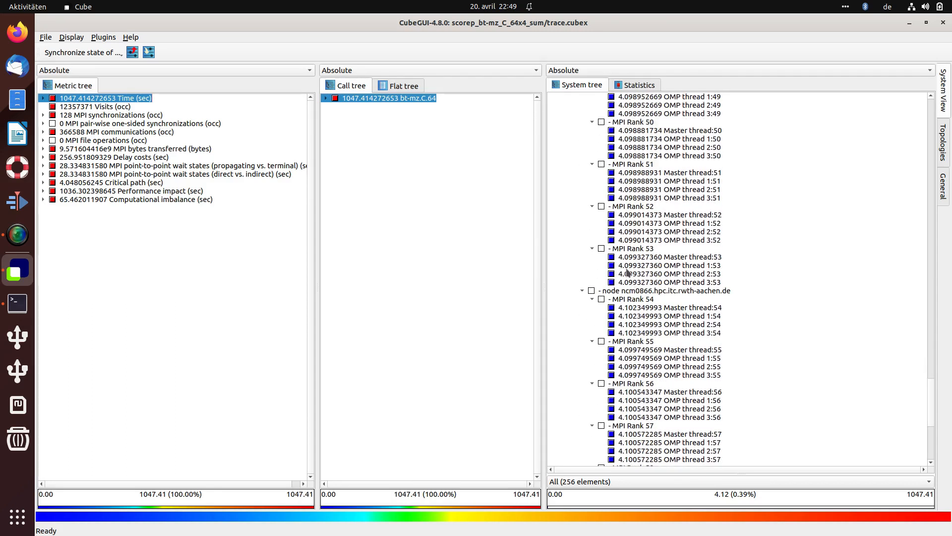
scroll(642, 188, "up", 6)
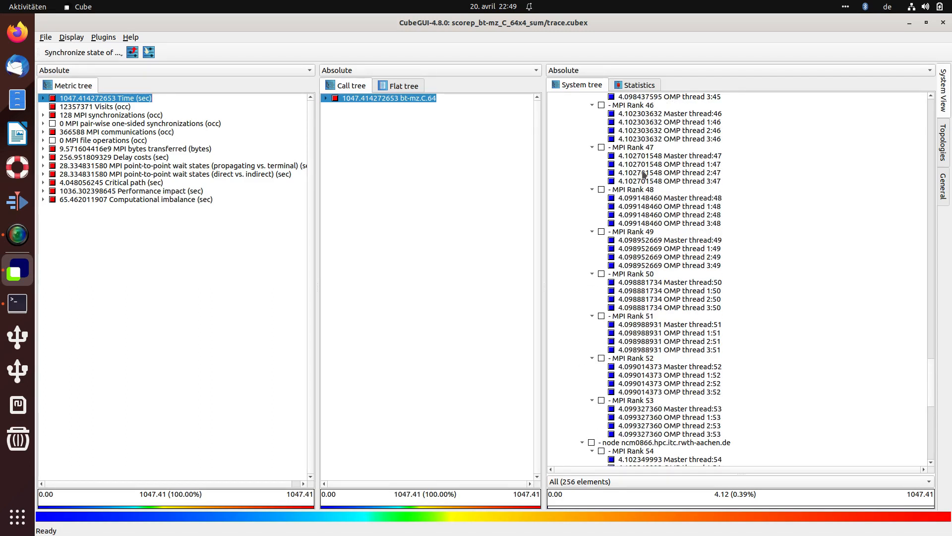
scroll(654, 258, "up", 20)
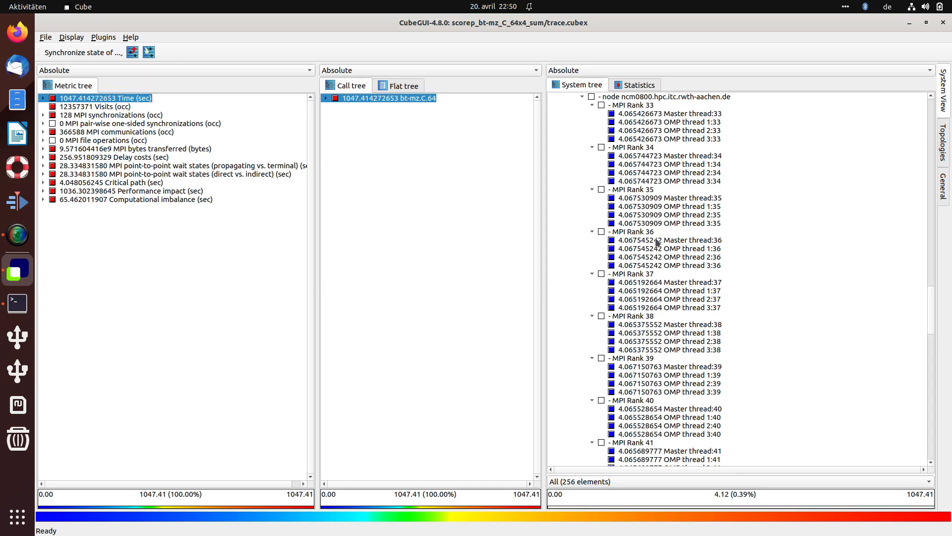
Step: Examine individual thread time values around MPI Ranks 52 and 53 in the system tree
left_click(603, 70)
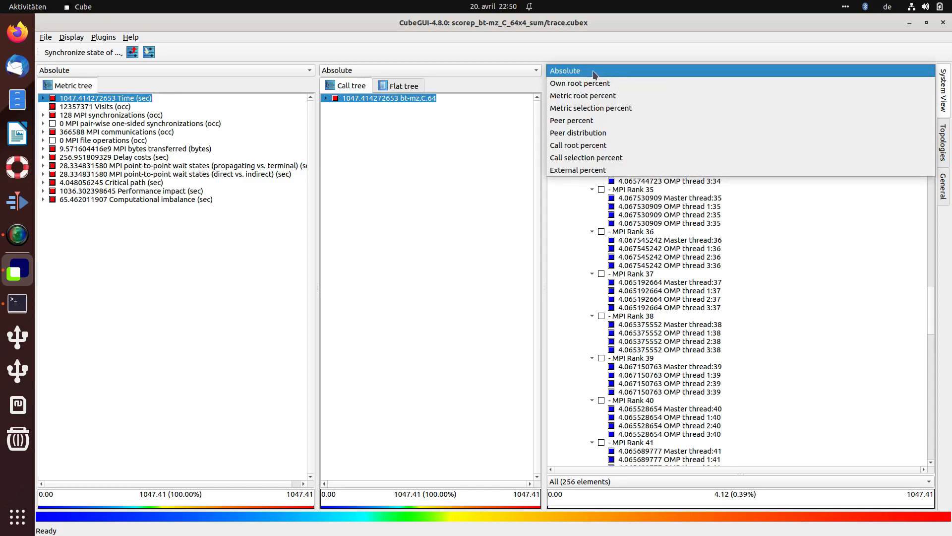
left_click(579, 219)
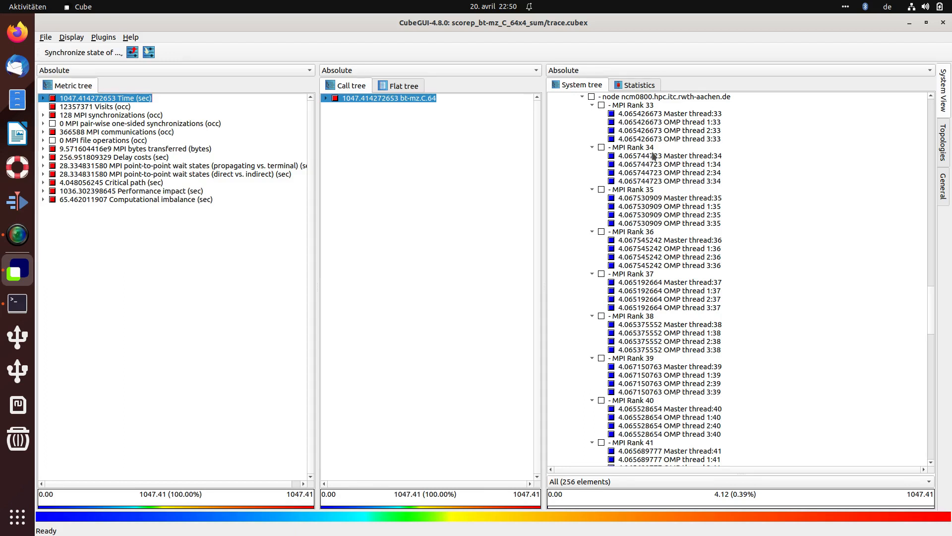
left_click_drag(934, 304, 934, 355)
scroll(911, 357, "down", 10)
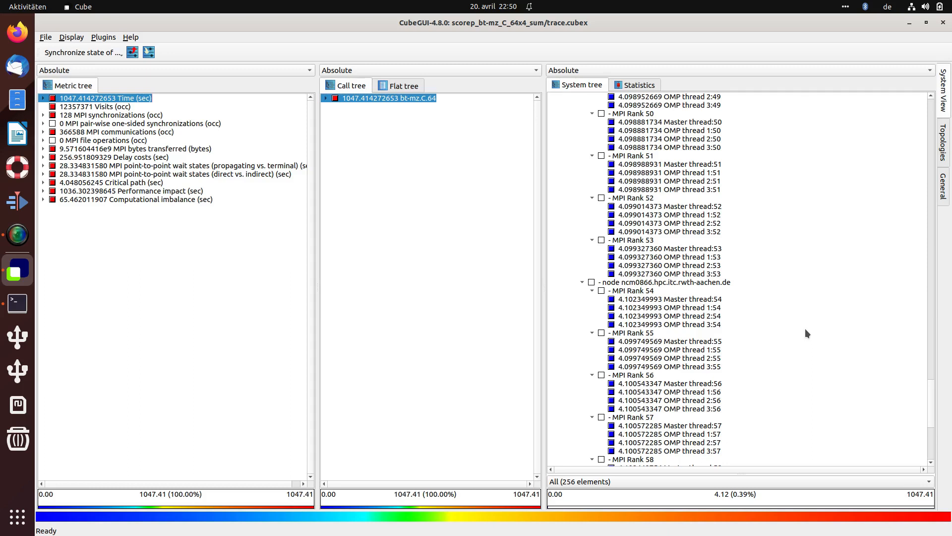
left_click(700, 224)
left_click(687, 266)
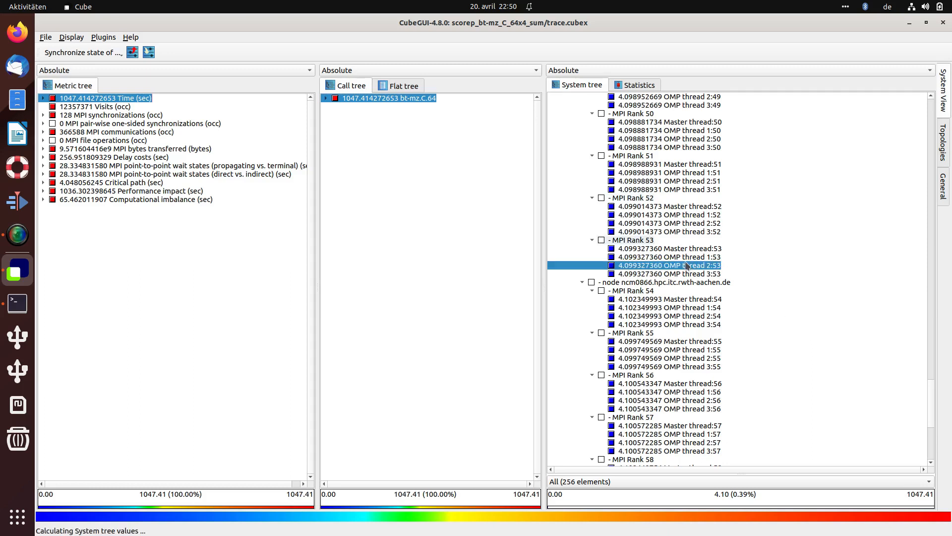
left_click(700, 224)
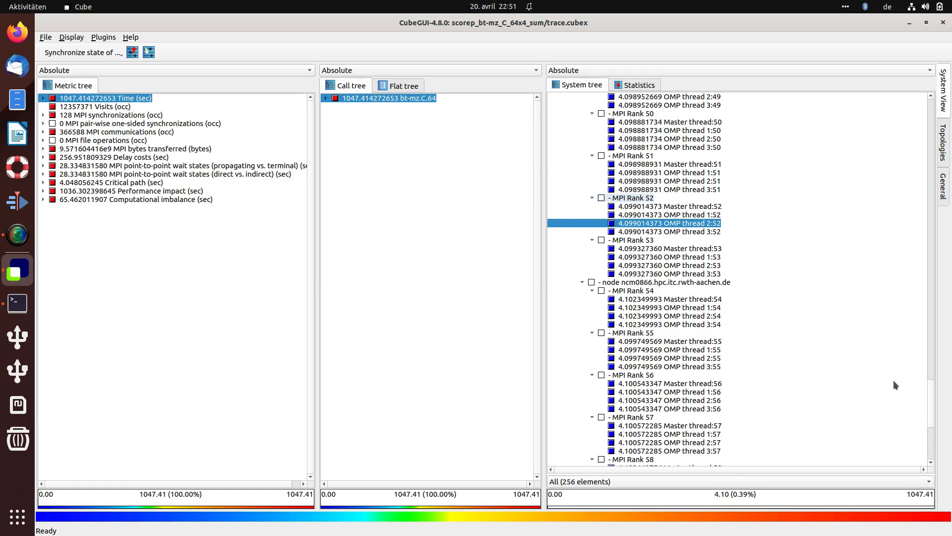
left_click_drag(930, 400, 918, 211)
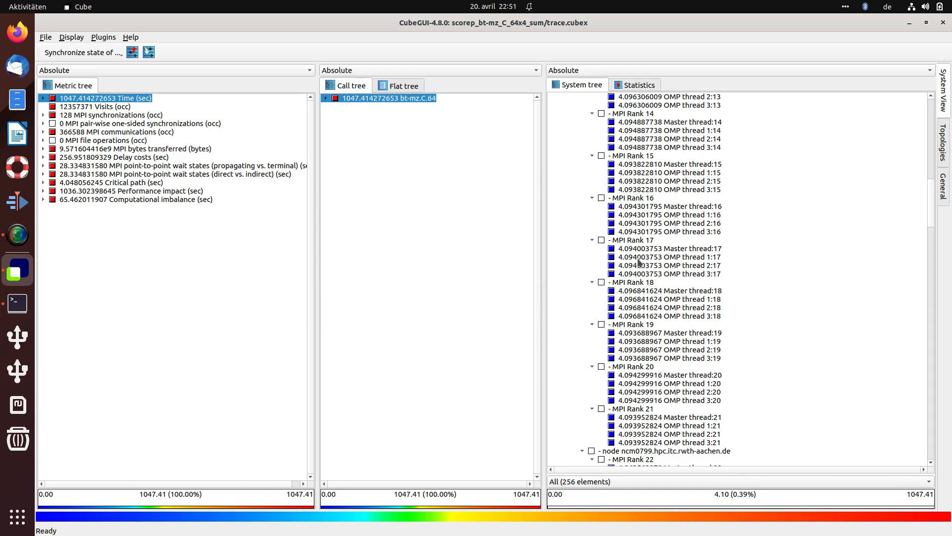
Step: Select OMP thread 1:14 of MPI Rank 14 and view the statistics box plot of thread times
left_click(641, 233)
left_click(645, 190)
left_click(649, 132)
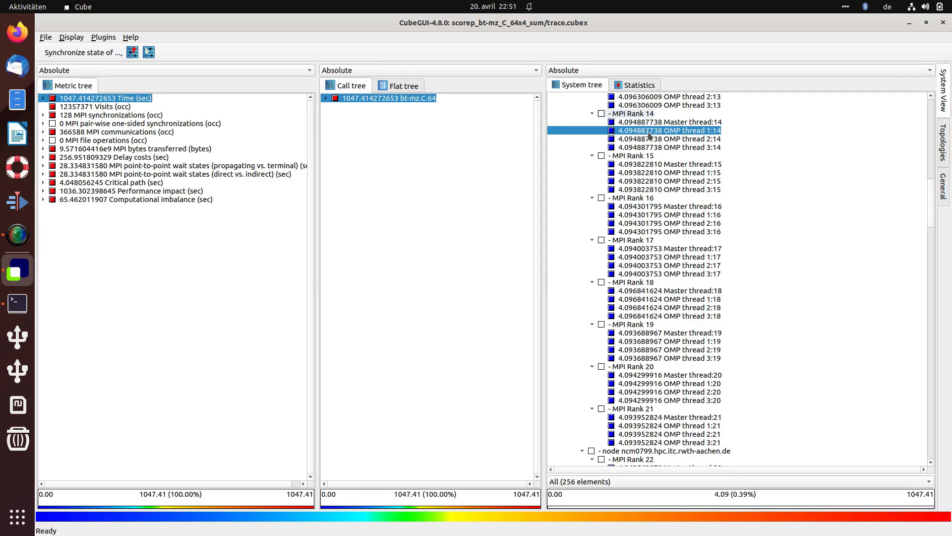
left_click(633, 85)
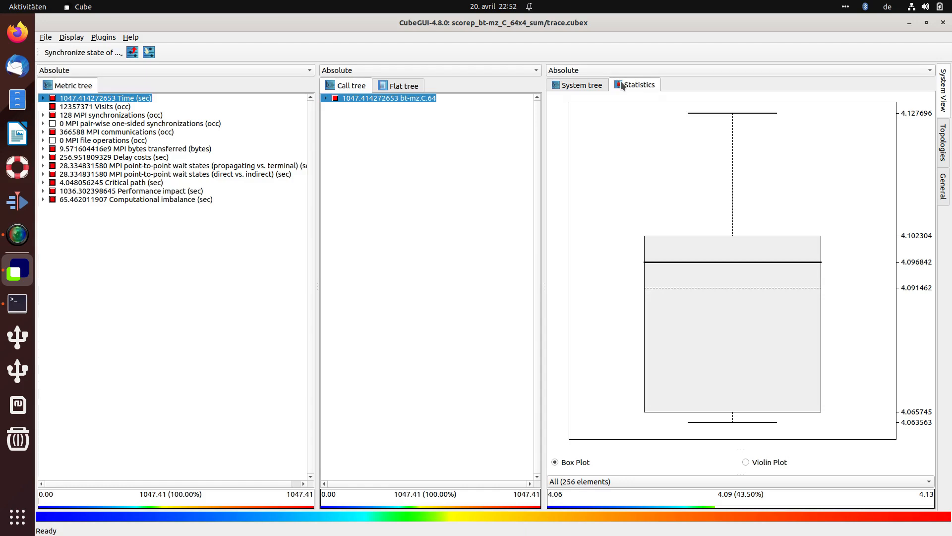
left_click(98, 39)
mouse_move(159, 74)
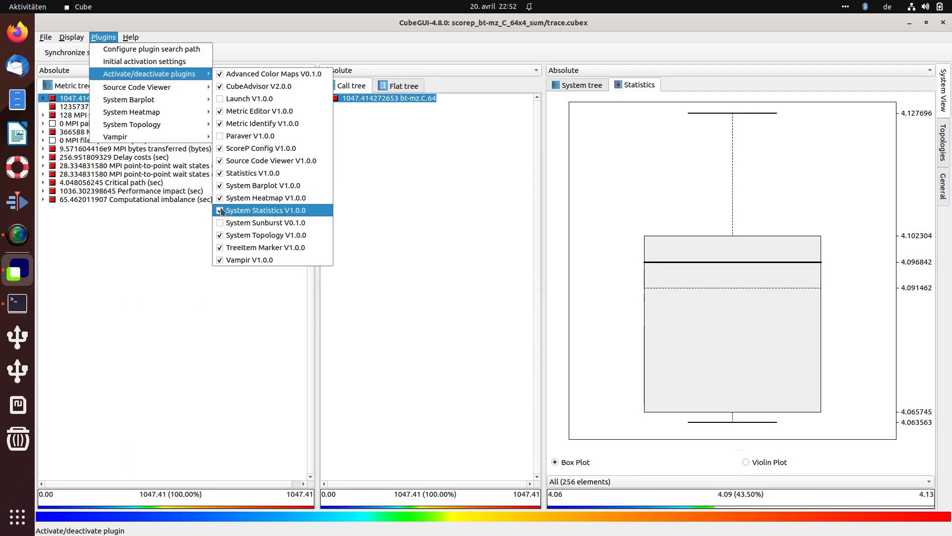
left_click(622, 87)
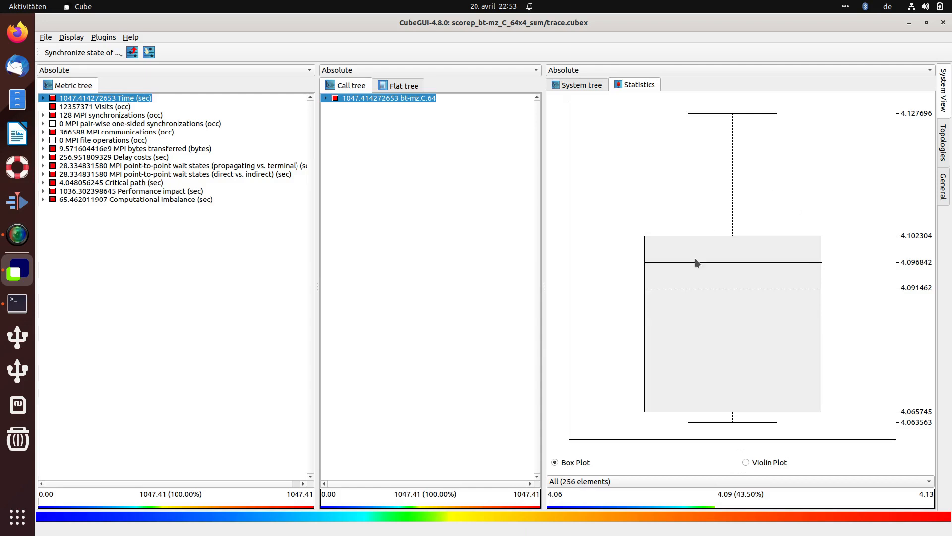
Step: Select Master thread:17 in the system tree, expand the call tree's MAIN__, and select the adi_ call path
left_click(588, 84)
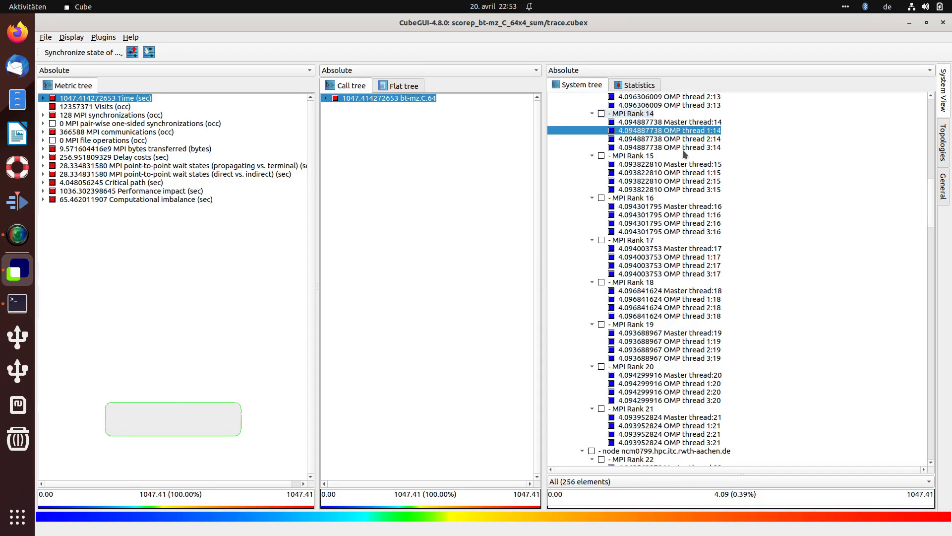
left_click(641, 249)
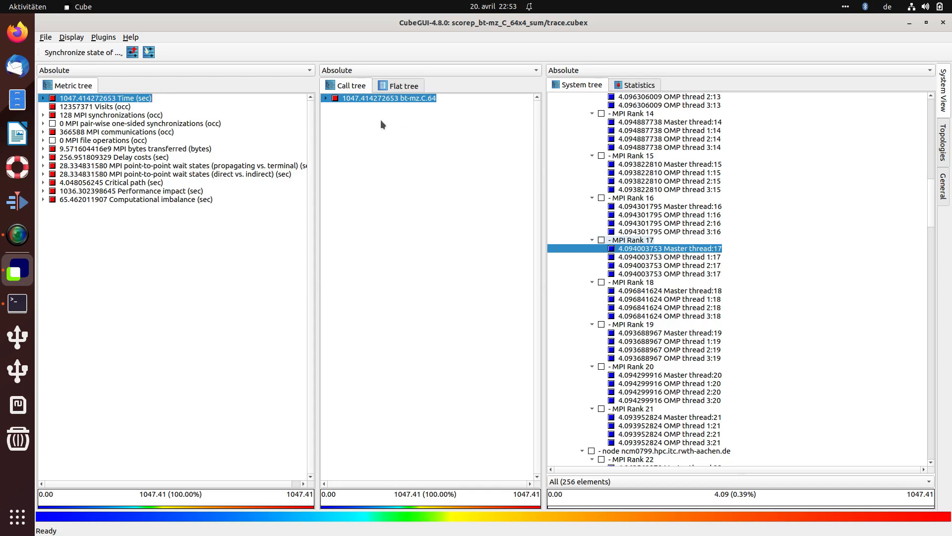
left_click(326, 98)
left_click(335, 107)
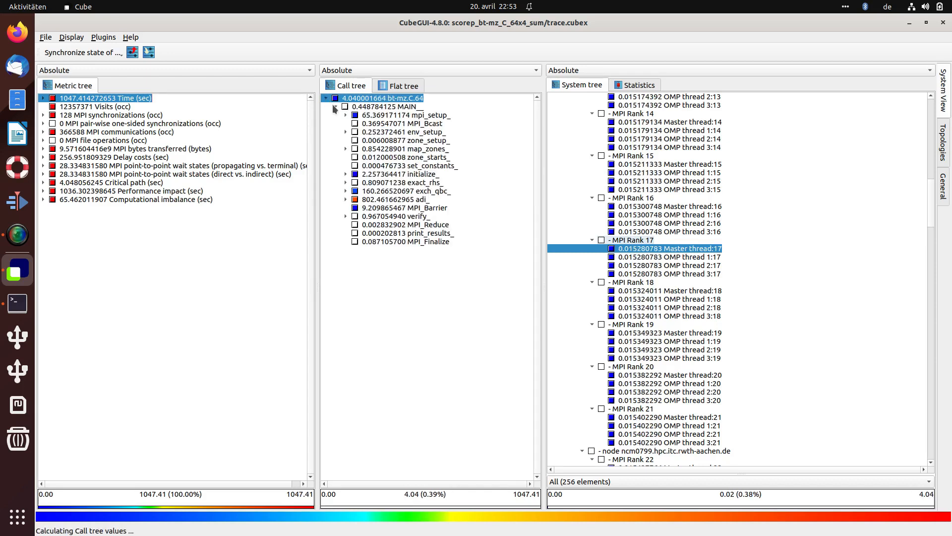
left_click(397, 199)
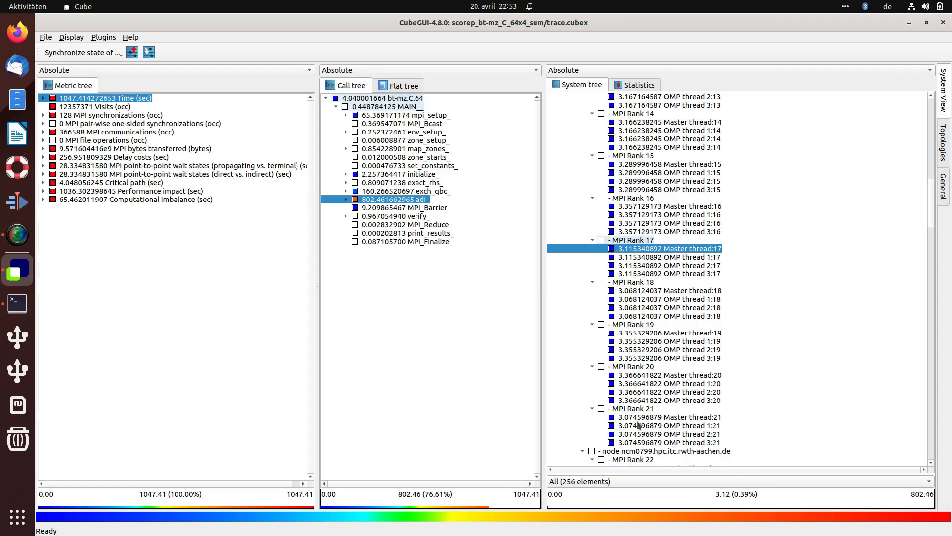
Step: View the statistics box plot for adi_ and expand adi_ in the call tree
left_click(640, 85)
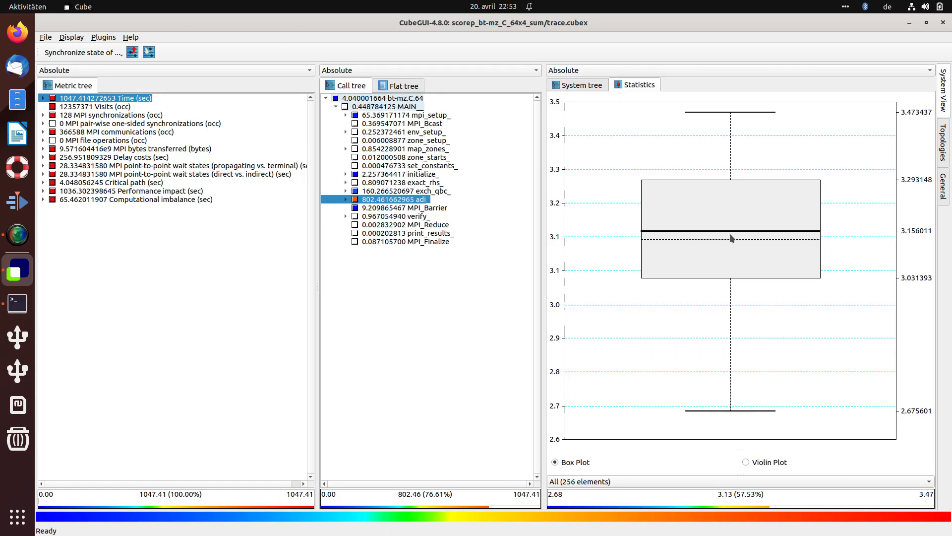
left_click(346, 199)
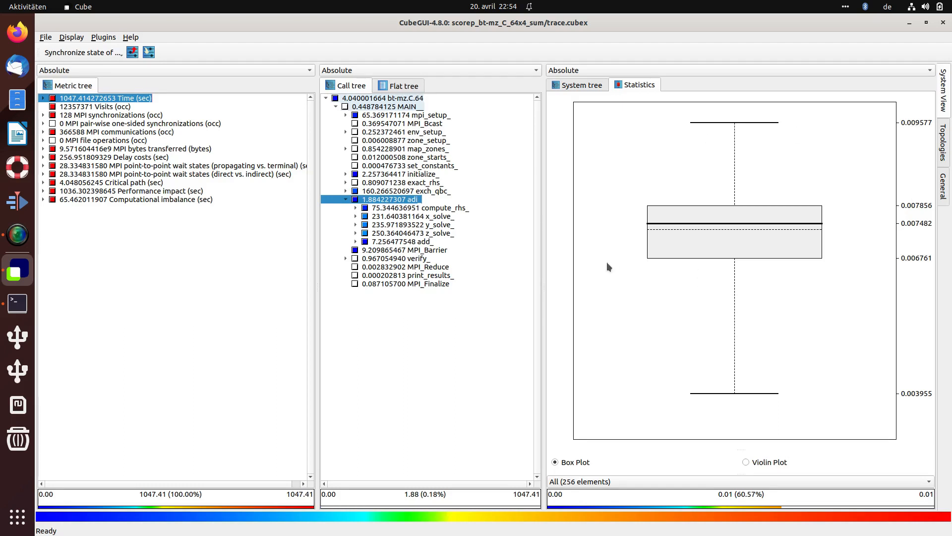
Step: Switch to the MPI synchronizations metric and select MPI_Barrier in the call tree
left_click(89, 115)
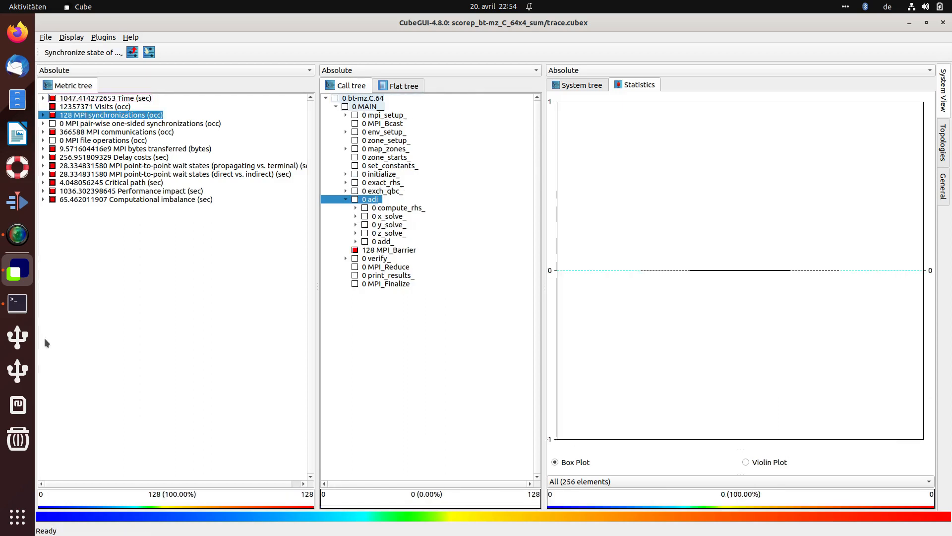
left_click(390, 251)
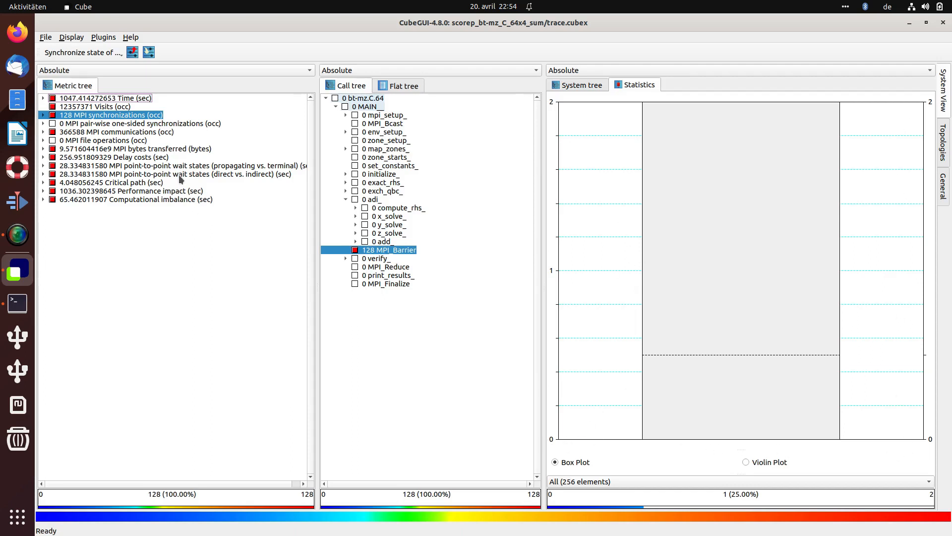
Step: Switch to the MPI communications metric, expand exch_qbc_, and select MPI_Isend
left_click(143, 133)
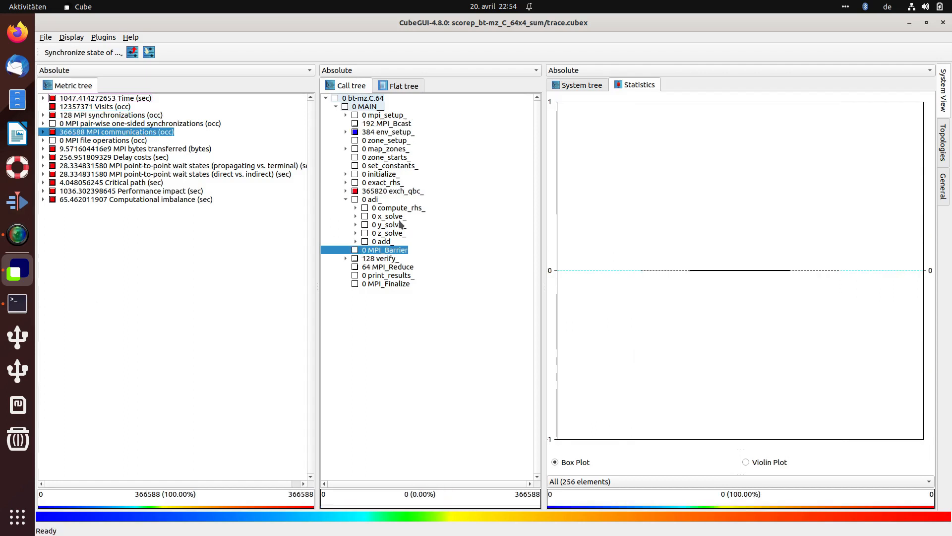
left_click(345, 191)
left_click(367, 217)
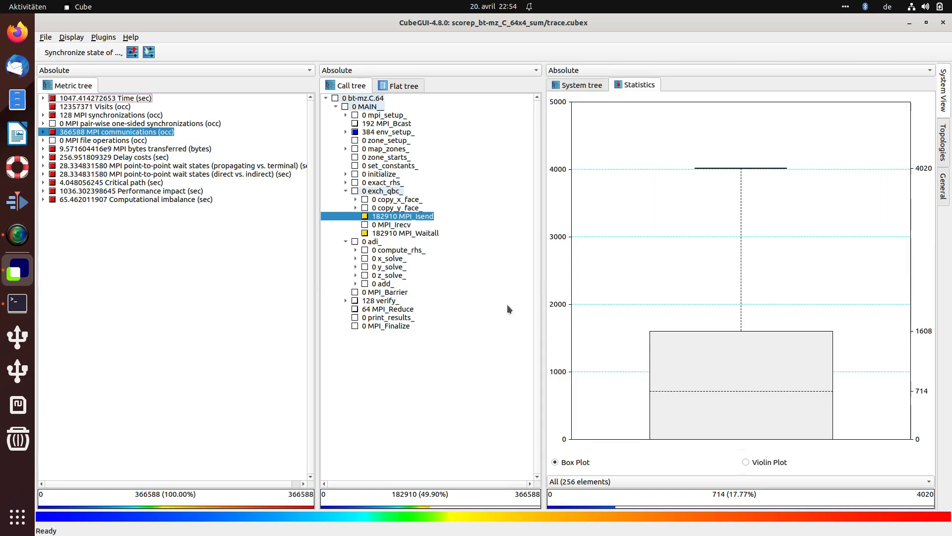
Step: Switch to the MPI bytes transferred metric and compare MPI_Waitall with MPI_Isend
left_click(113, 151)
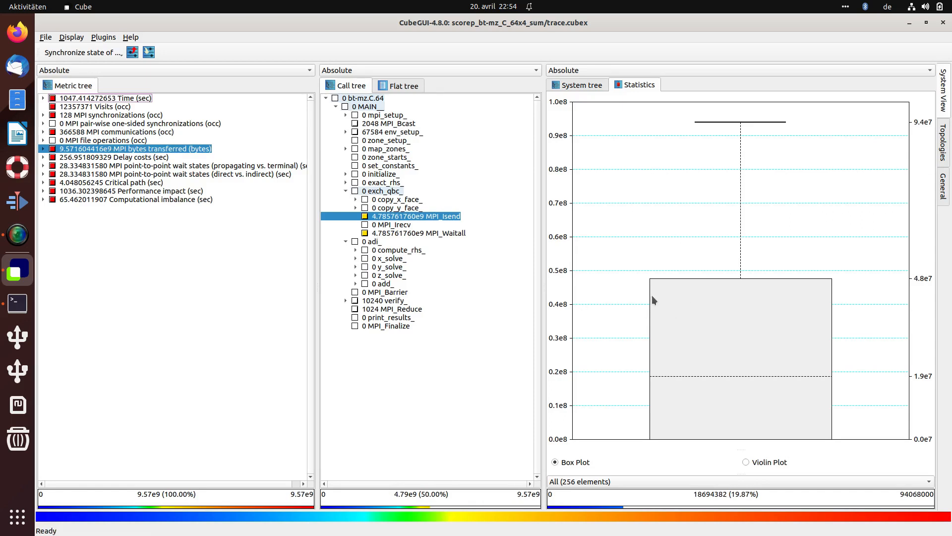
left_click(439, 233)
left_click(439, 216)
Step: Return to the Time metric and compare the system tree with the statistics box plot for MPI_Isend
left_click(122, 99)
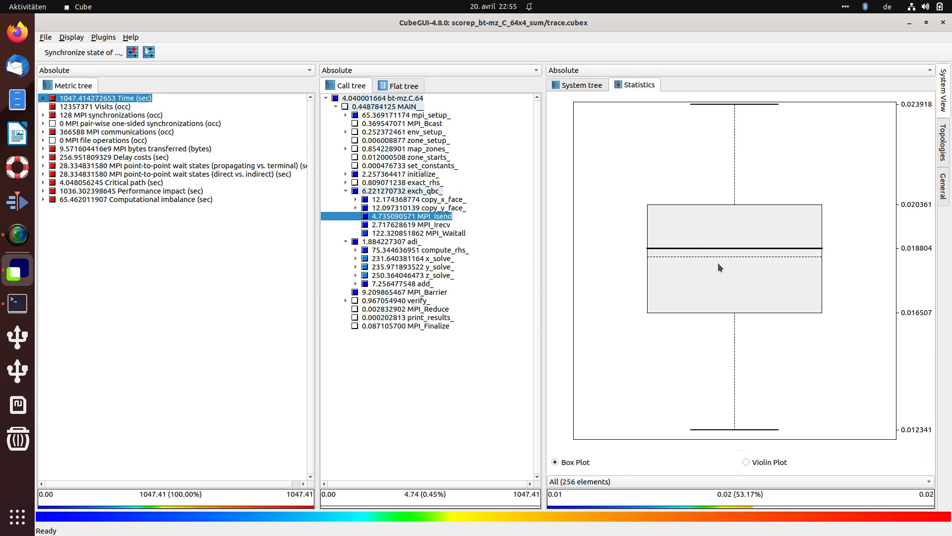
left_click(580, 86)
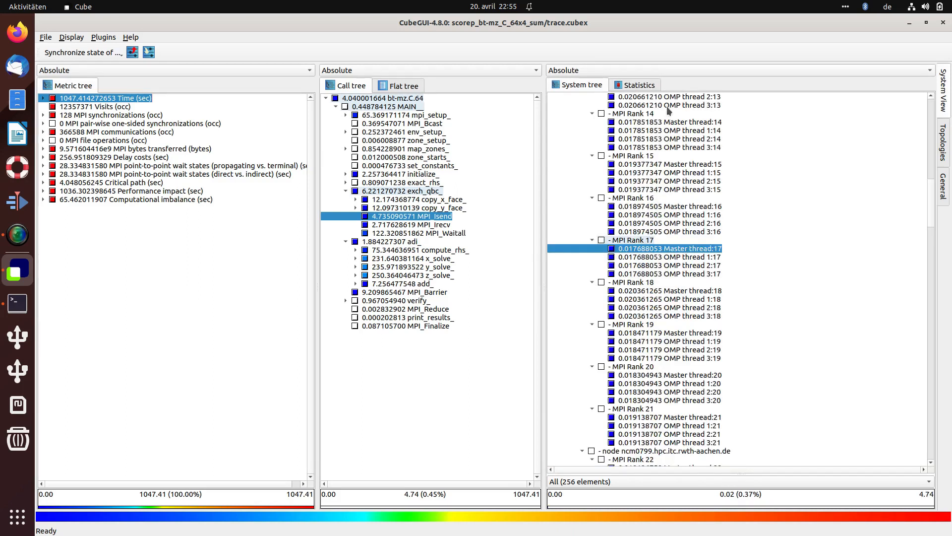
left_click(632, 84)
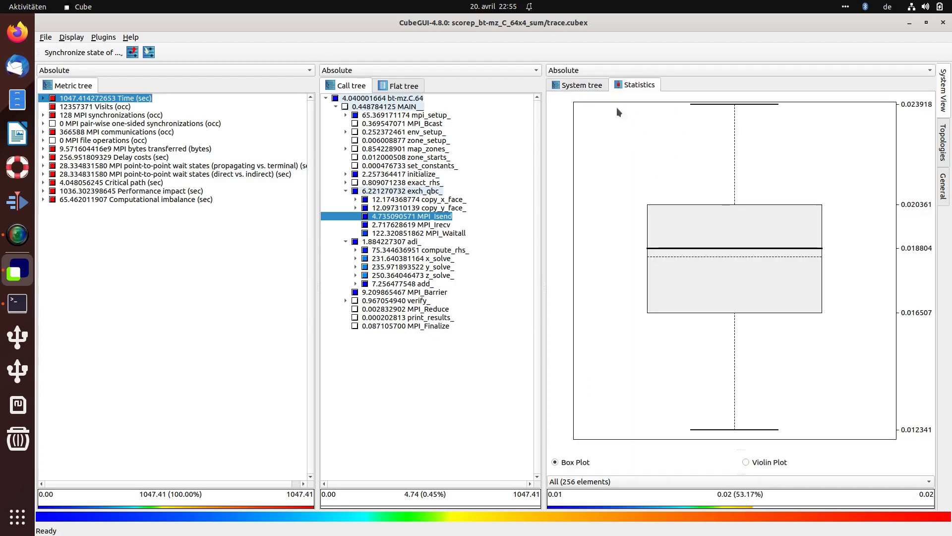
Step: Open the system tree and compare per-thread Time values for y_solve_, z_solve_, adi_ and x_solve_
left_click(582, 87)
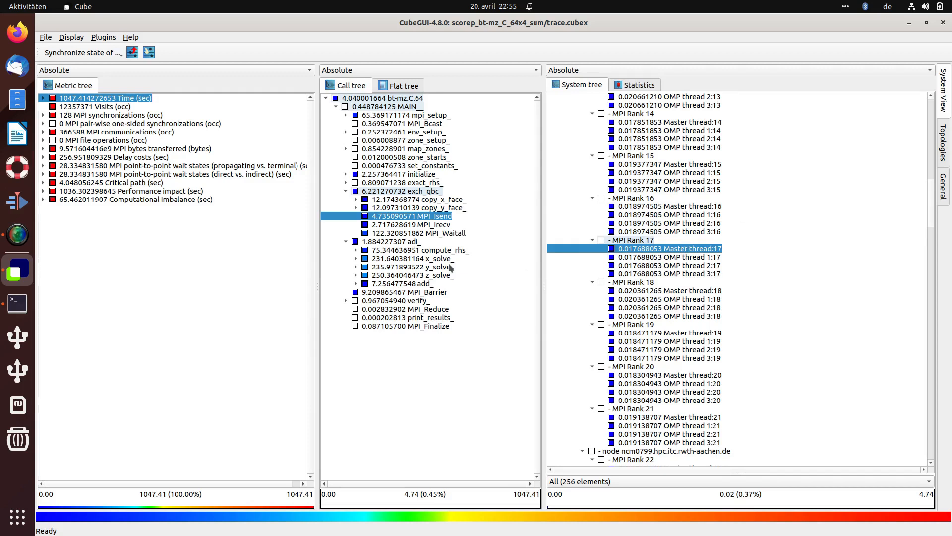
left_click(390, 251)
left_click(388, 275)
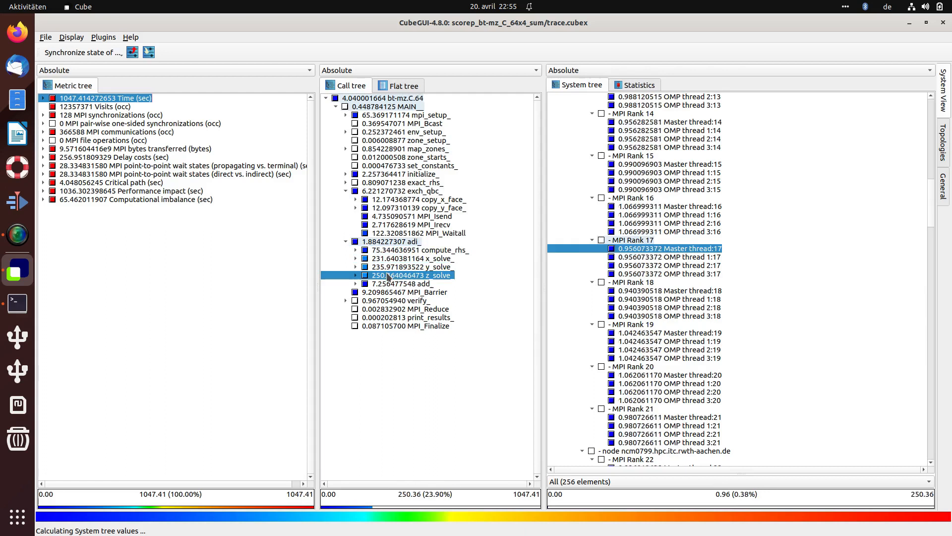
left_click(380, 241)
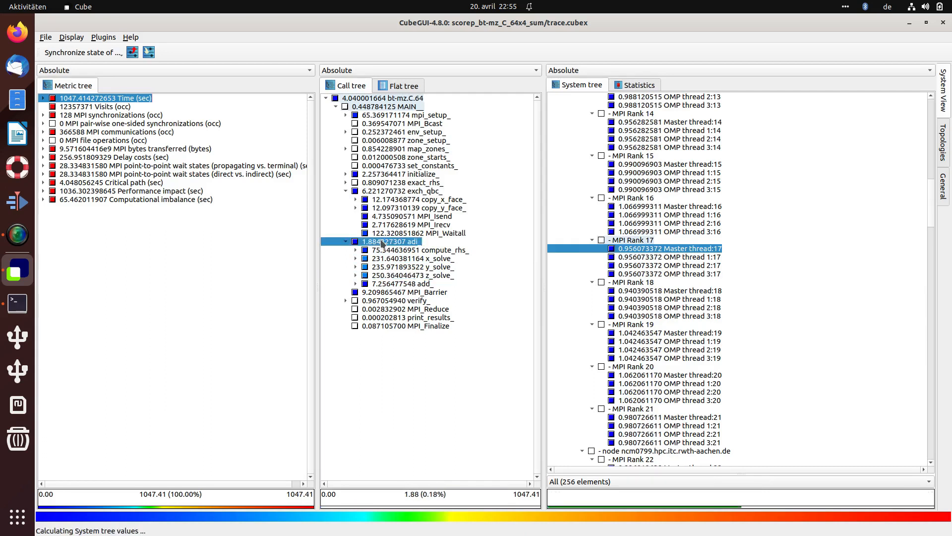
left_click(436, 258)
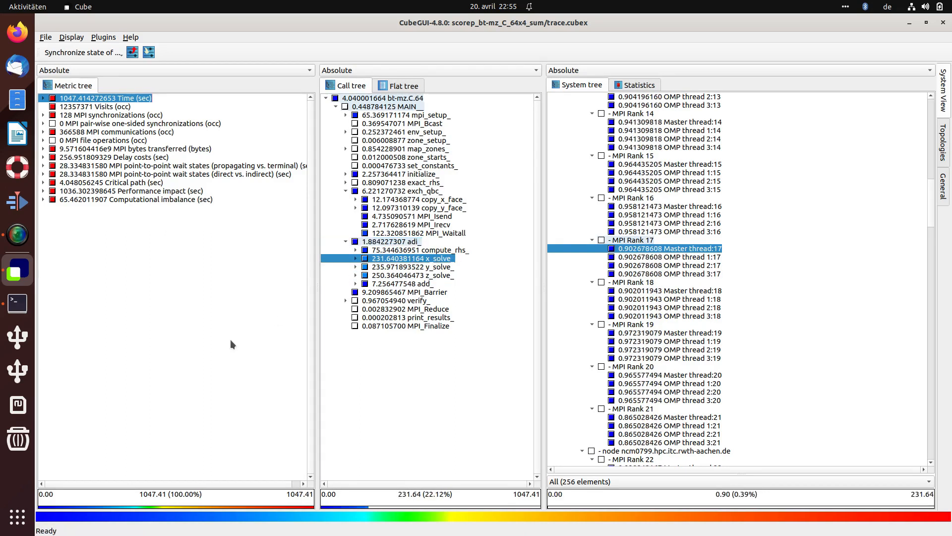
Step: Expand Time into its Execution sub-metrics, select the MPI metric, and select MPI_Waitall in the call tree
left_click(44, 98)
left_click(53, 107)
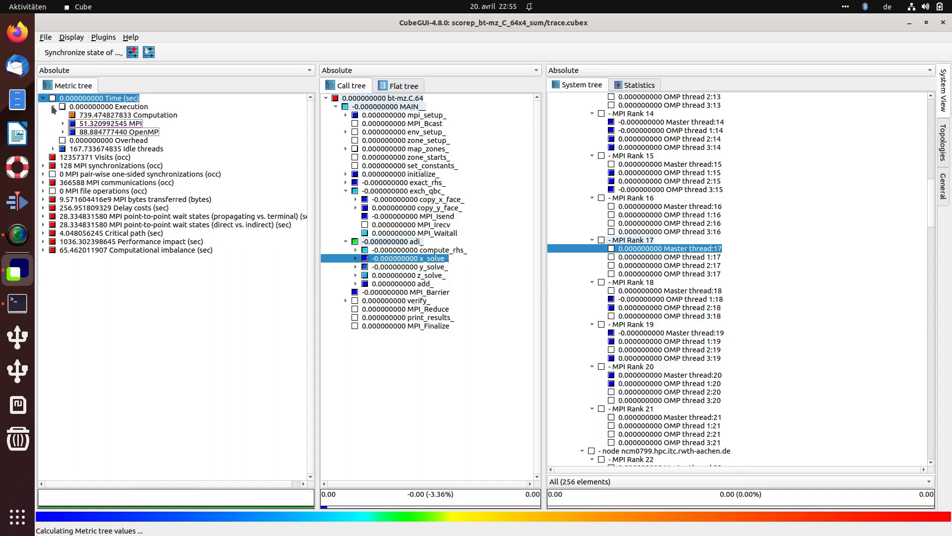
left_click(105, 123)
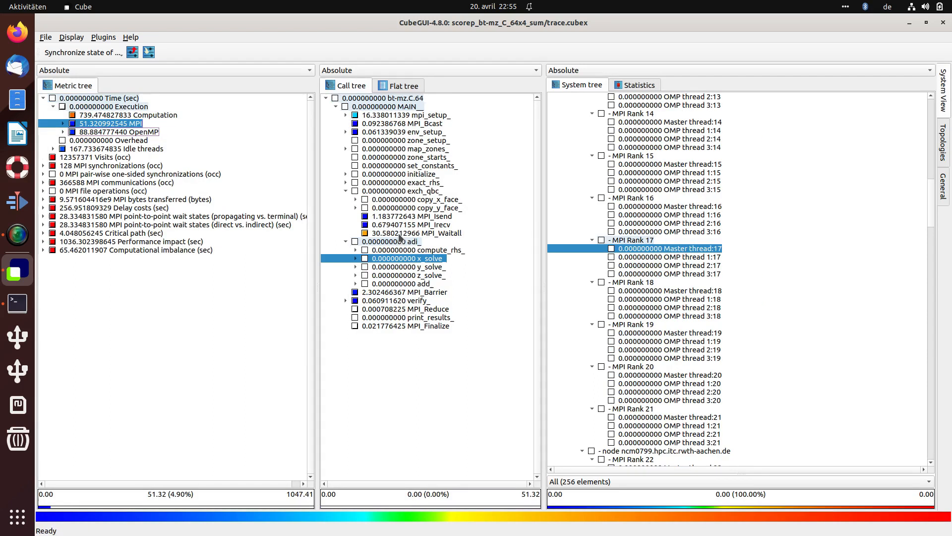
left_click(400, 233)
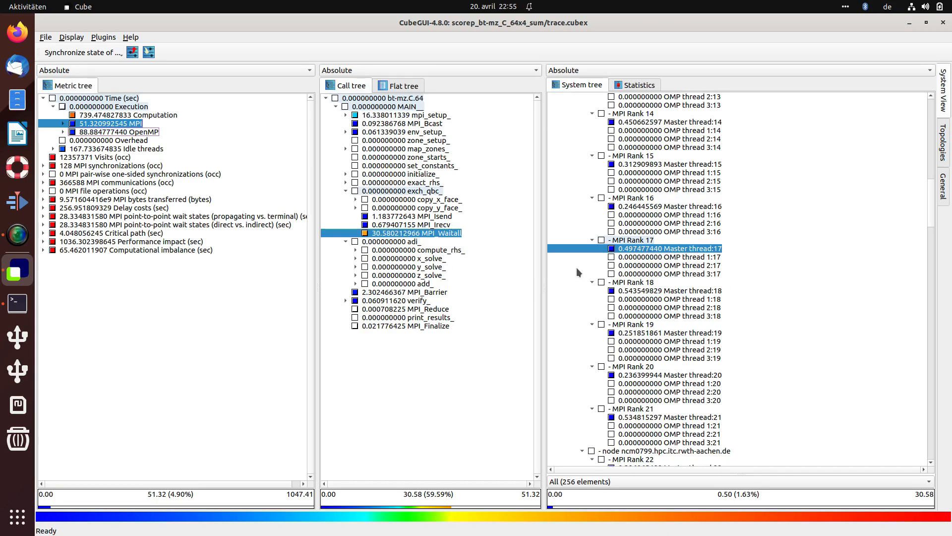
Step: Compare the OpenMP, Computation and Execution metrics for x_solve_ in the system tree
left_click(148, 132)
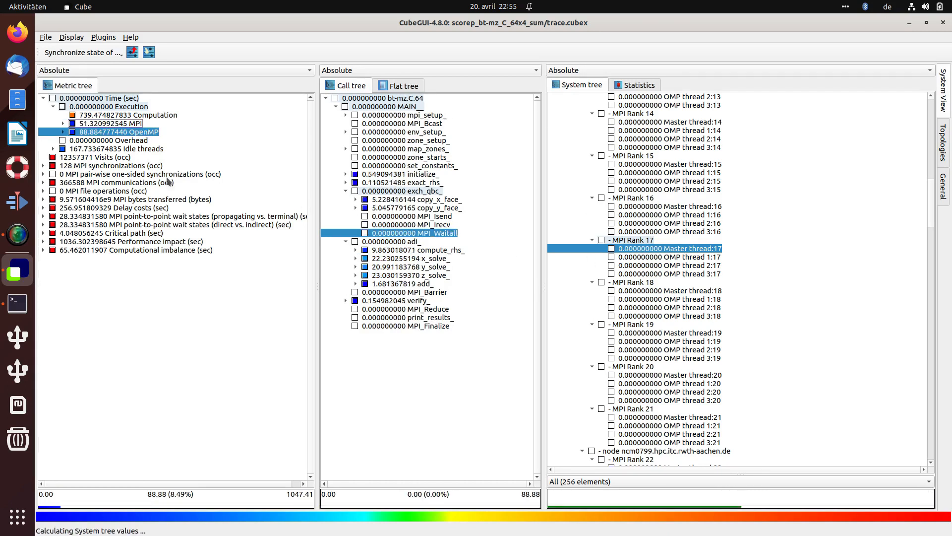
left_click(402, 260)
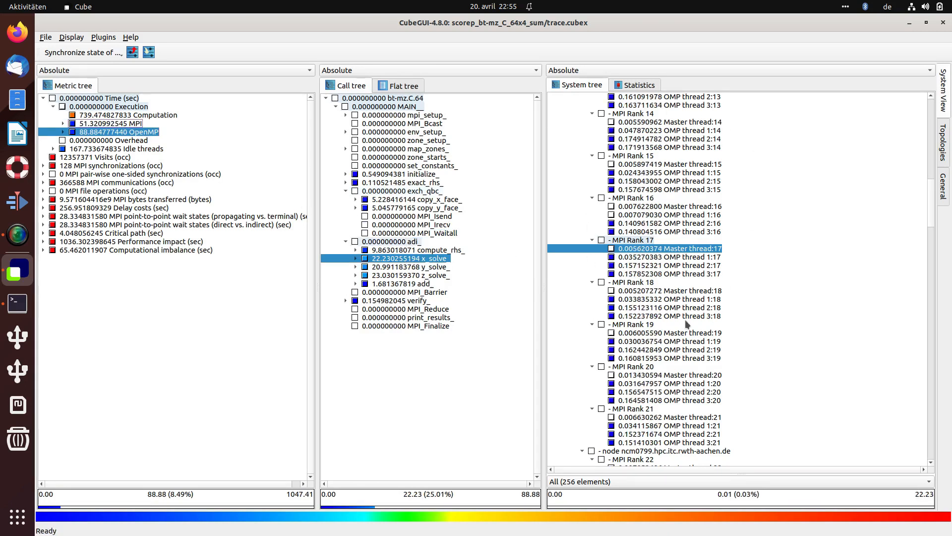
left_click(89, 117)
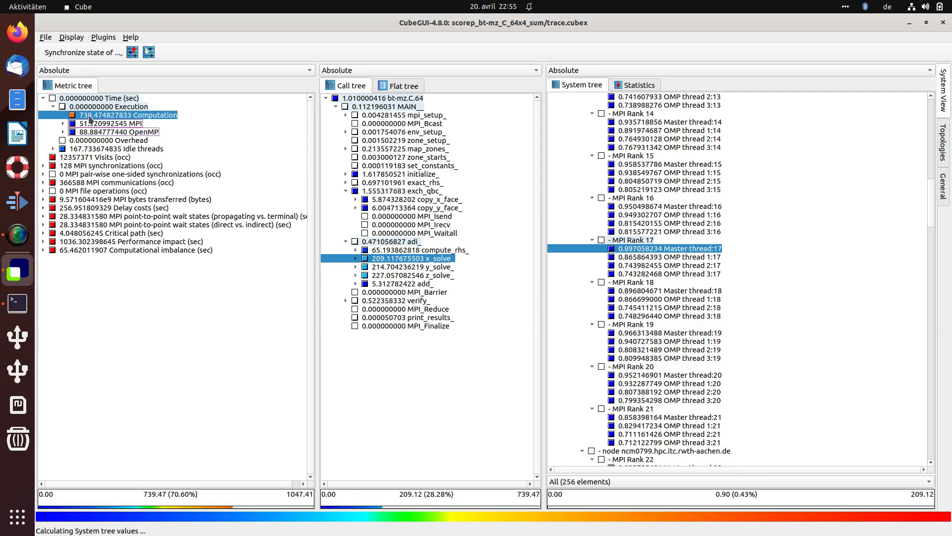
left_click(53, 107)
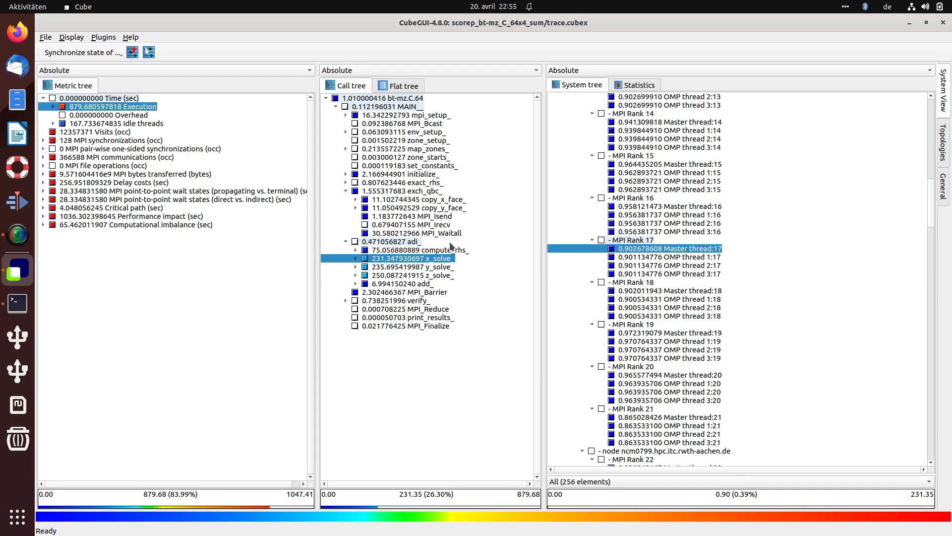
Step: Open the statistics box plot for x_solve_, show its statistics info, and close it
left_click(626, 87)
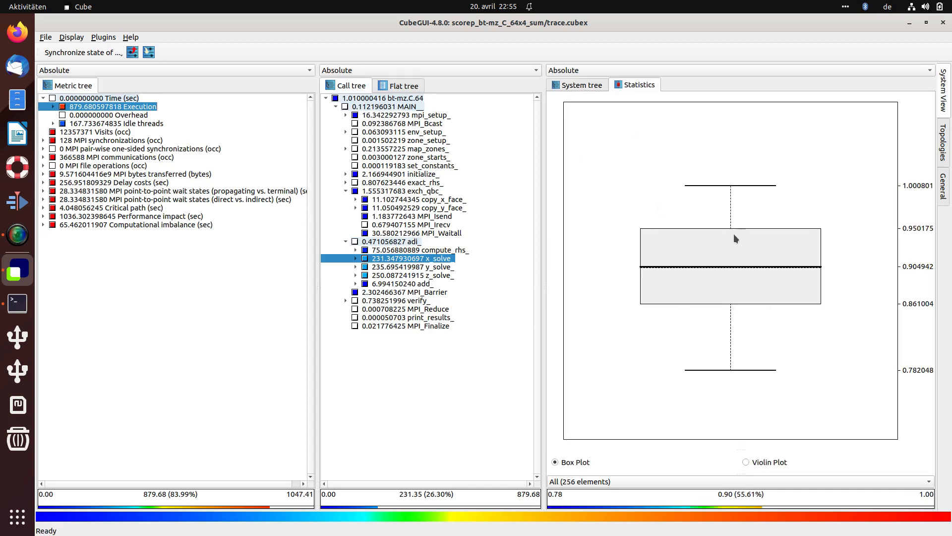
left_click(707, 242)
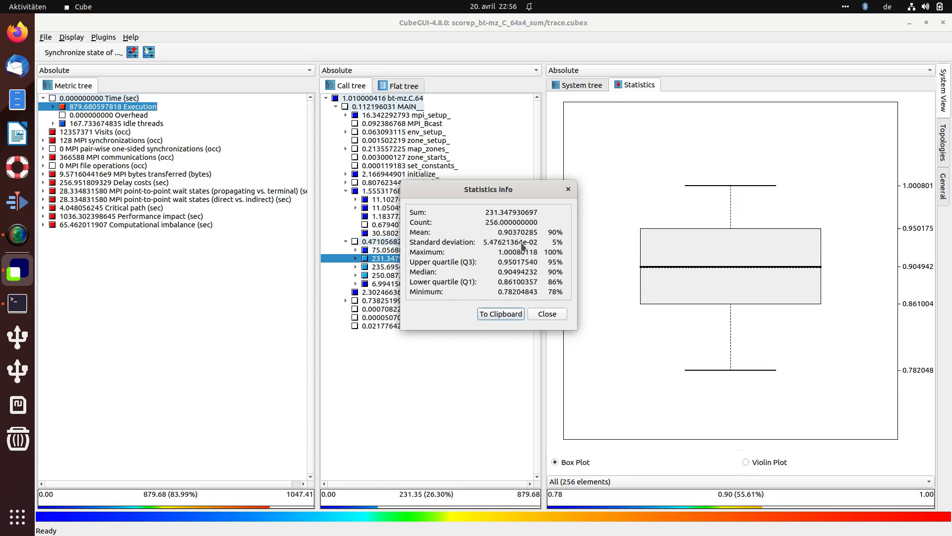
left_click(500, 317)
left_click(547, 314)
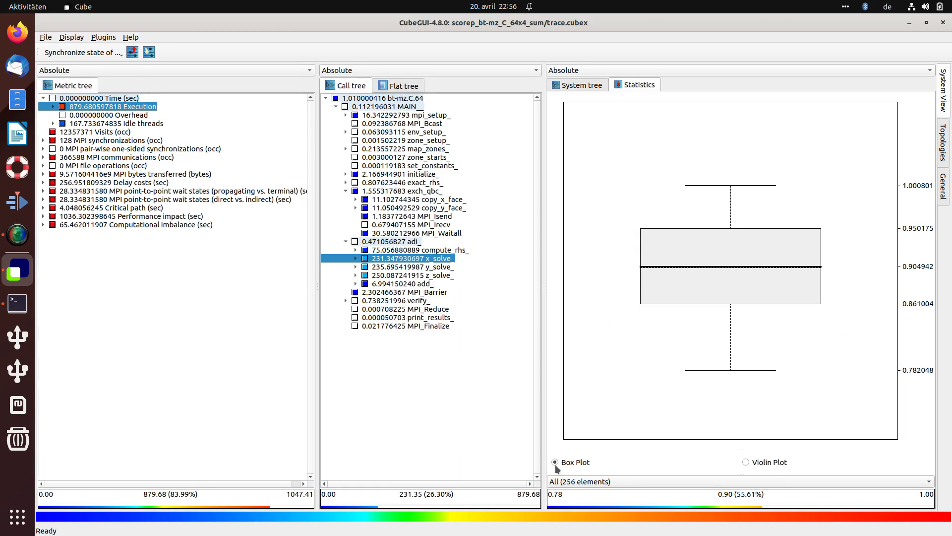
Step: Switch the statistics to a violin plot and view the distributions for add_ and exch_qbc_
left_click(770, 462)
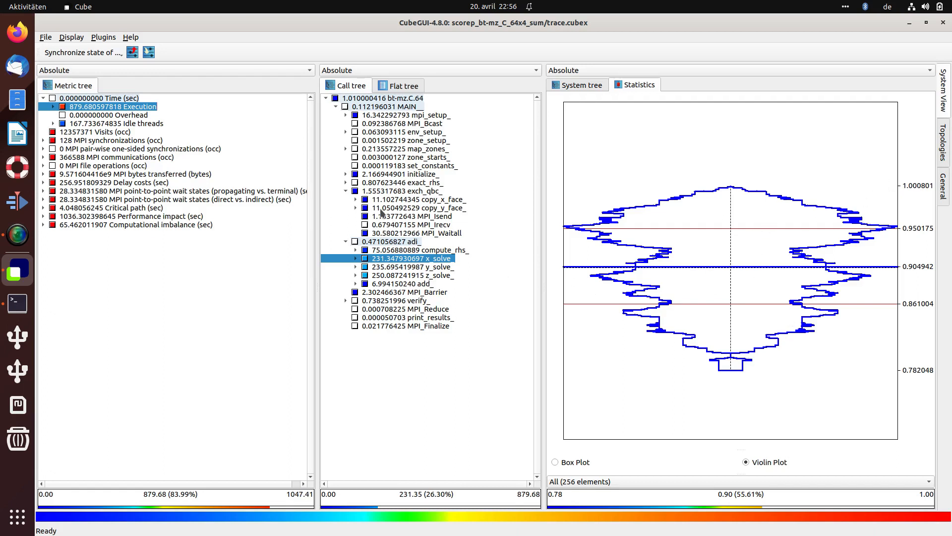
left_click(411, 285)
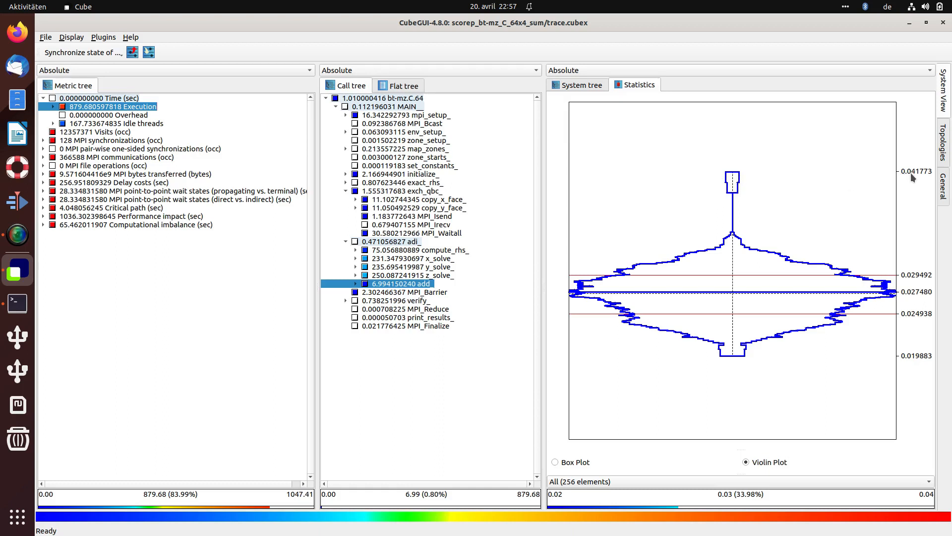
left_click(346, 191)
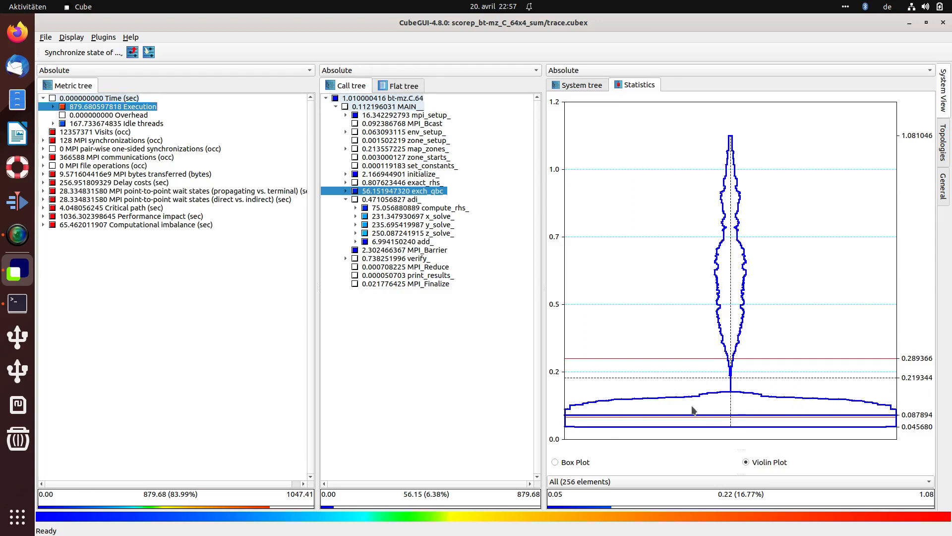
Step: Examine the per-thread exch_qbc_ Execution values of MPI ranks 11 to 17 in the system tree
left_click(578, 86)
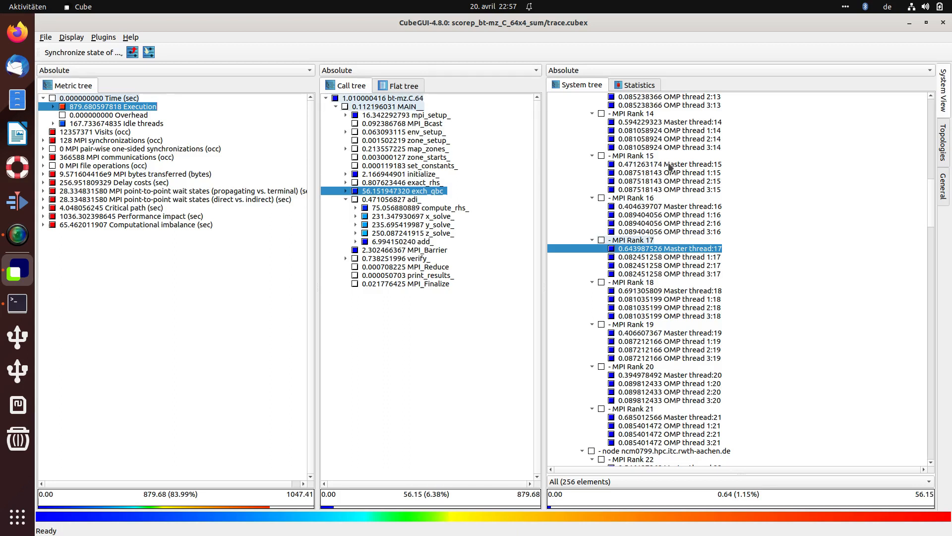
scroll(645, 171, "up", 6)
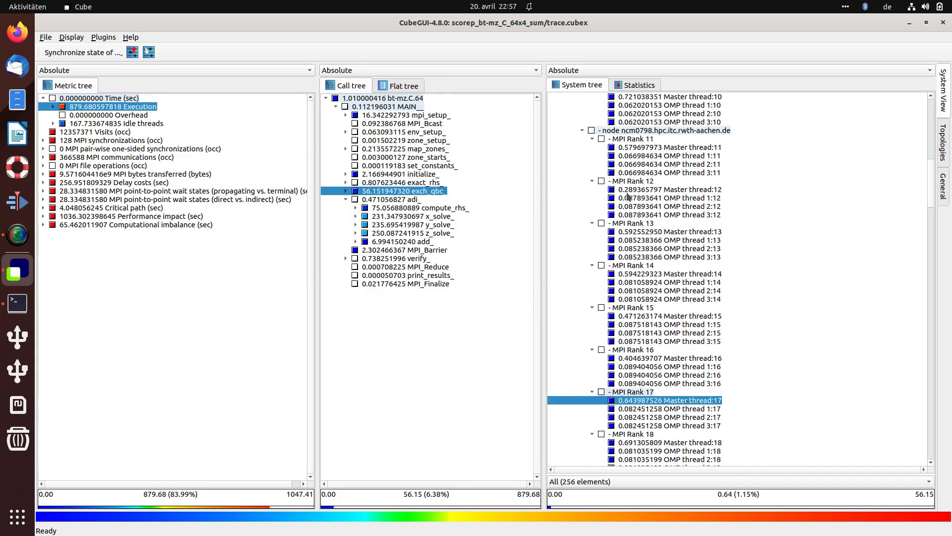
left_click(625, 148)
left_click(631, 190)
left_click(628, 231)
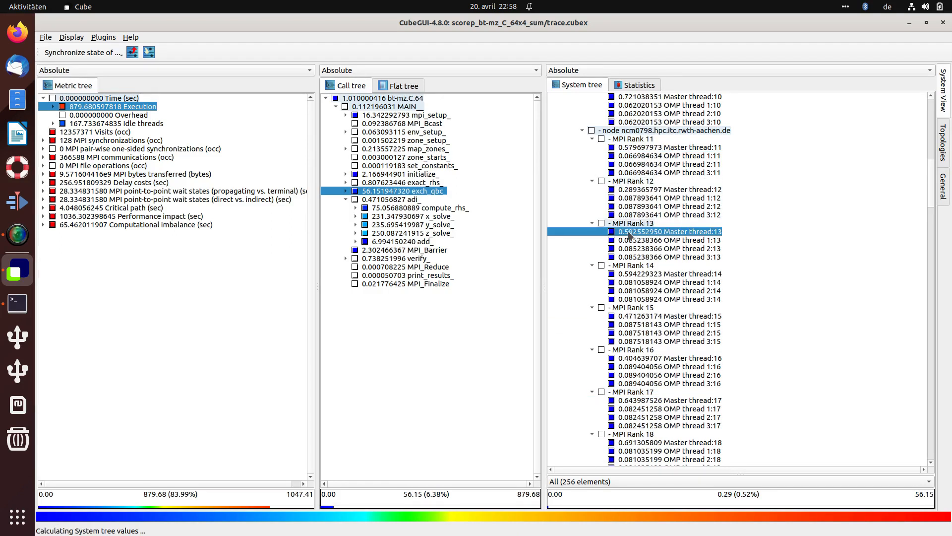
left_click(649, 241)
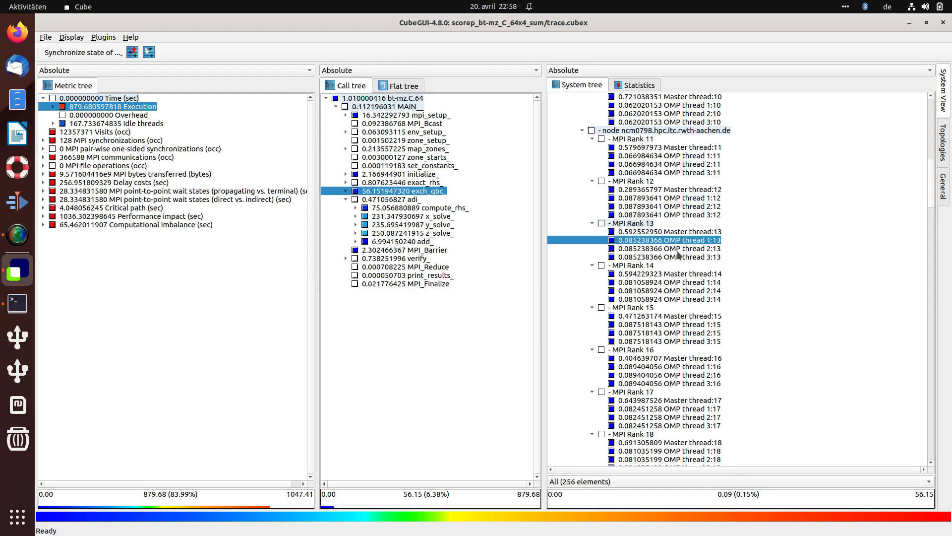
left_click(631, 283)
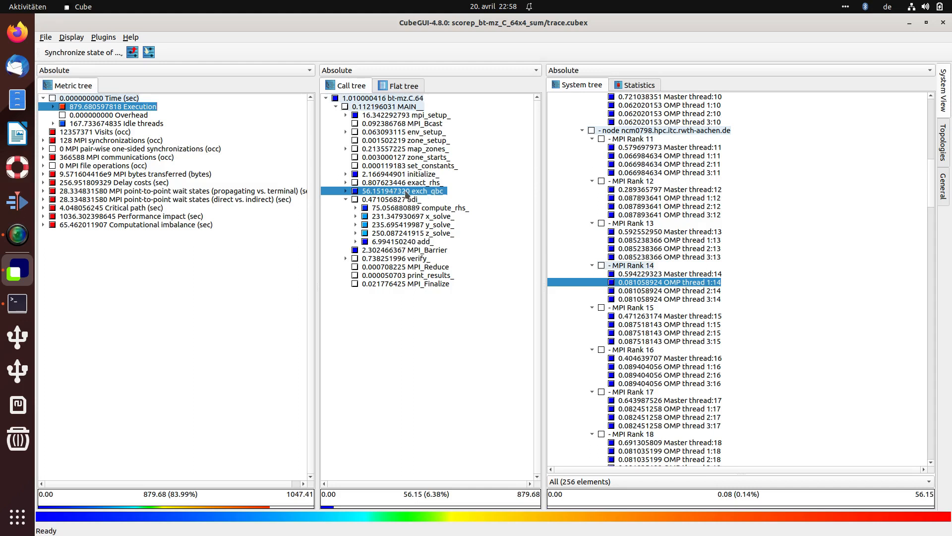
left_click(644, 268)
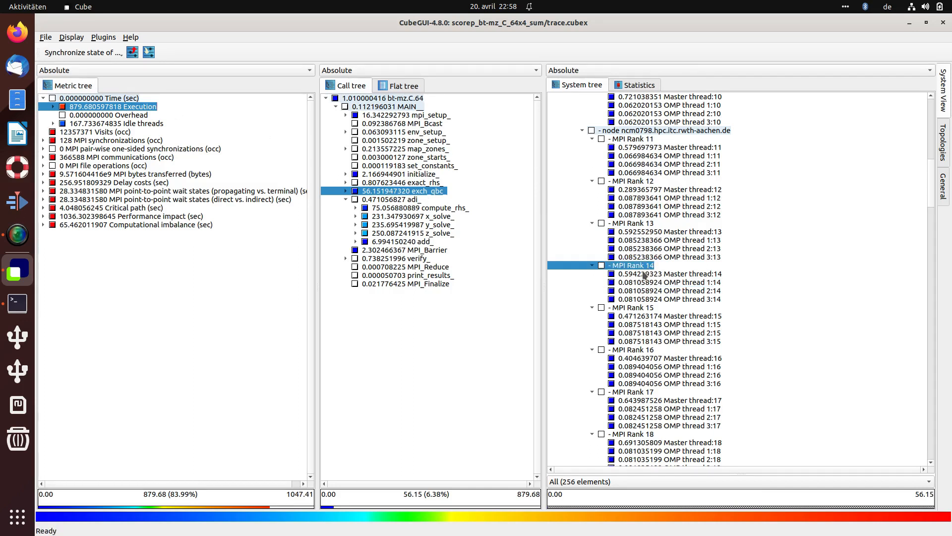
left_click(643, 273)
left_click(635, 232)
left_click(635, 190)
left_click(635, 147)
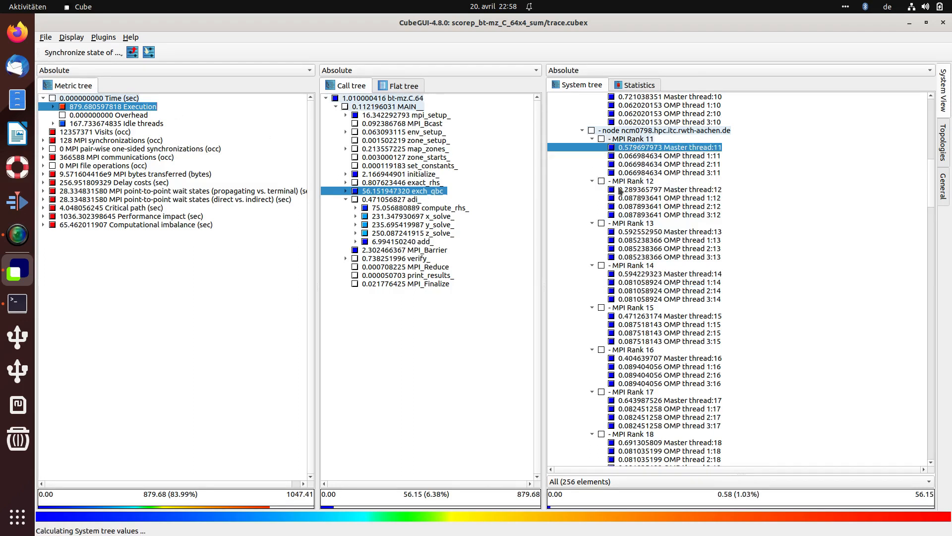
left_click(637, 358)
left_click(635, 400)
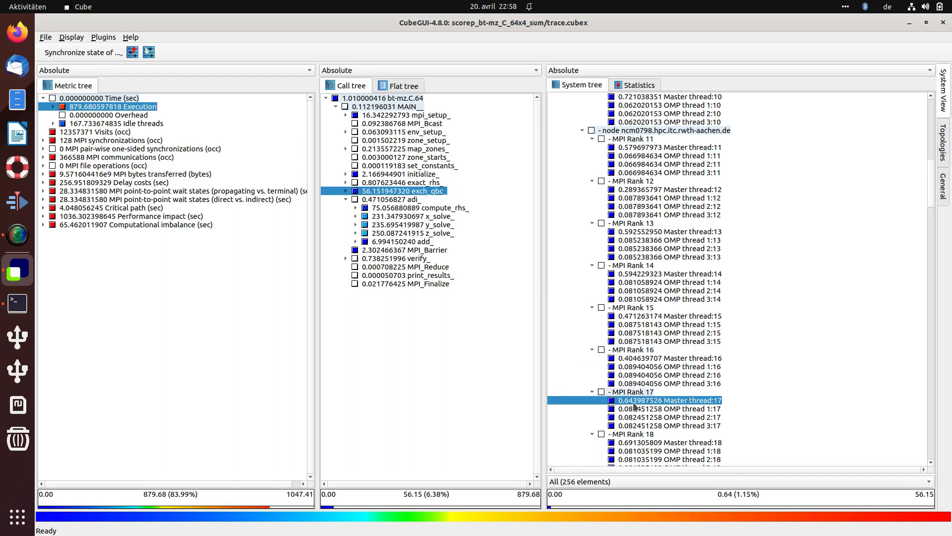
Step: Compare the box plot and violin plot of exch_qbc_ in the statistics view
left_click(626, 86)
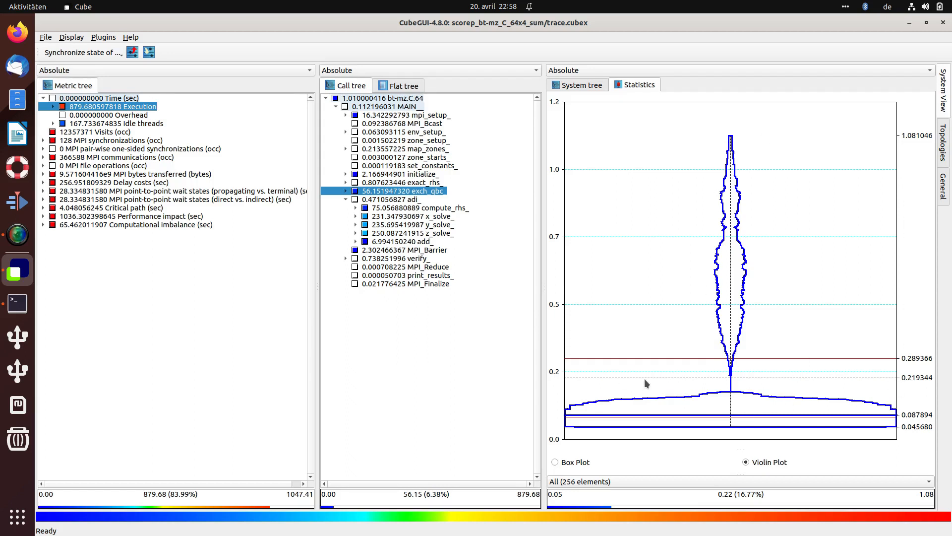
left_click(588, 458)
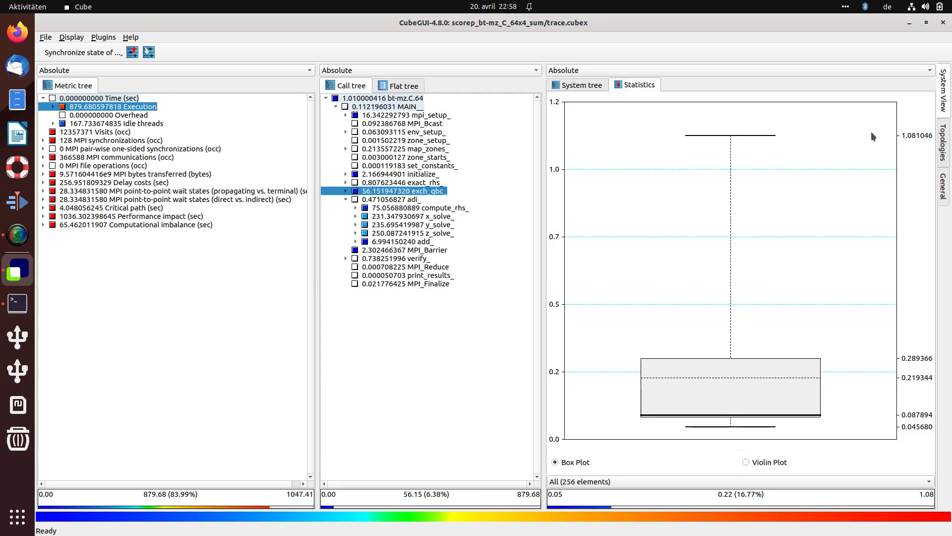
left_click(748, 463)
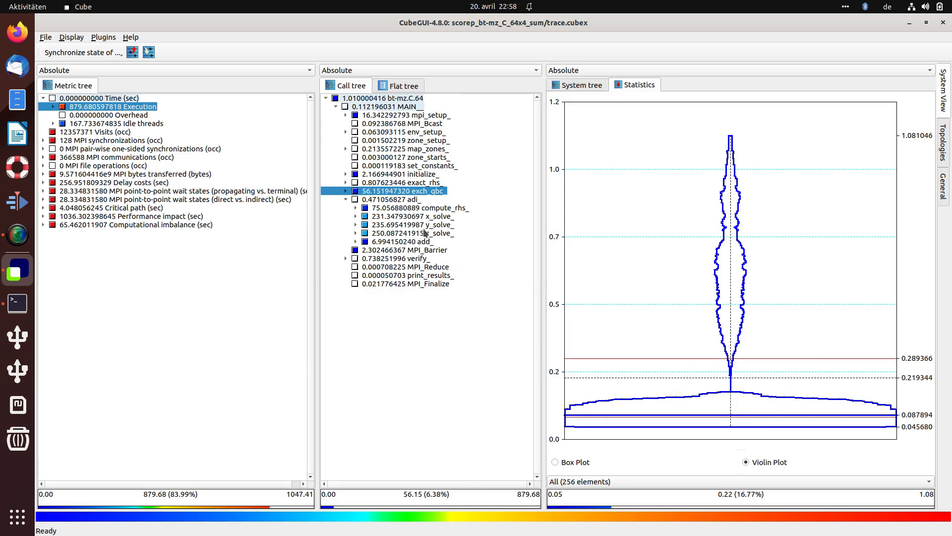
Step: View the violin plot distributions for y_solve_ and z_solve_
left_click(417, 208)
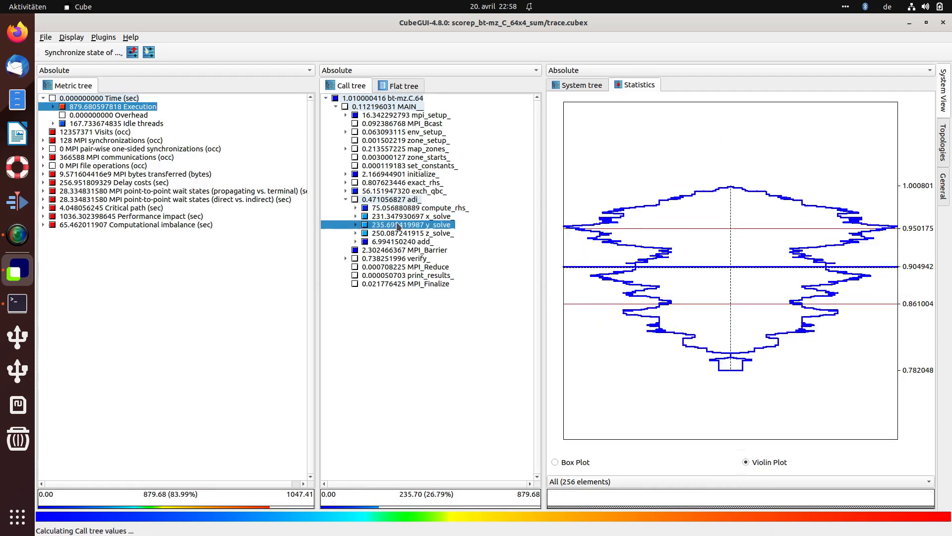
left_click(401, 224)
left_click(389, 233)
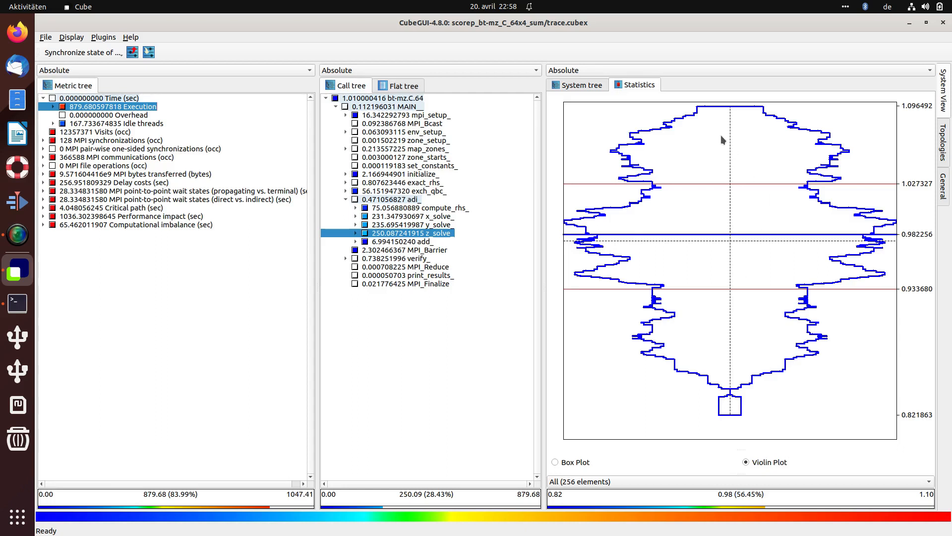
Step: Open the system tree and switch its value display to Peer distribution for z_solve_
left_click(567, 87)
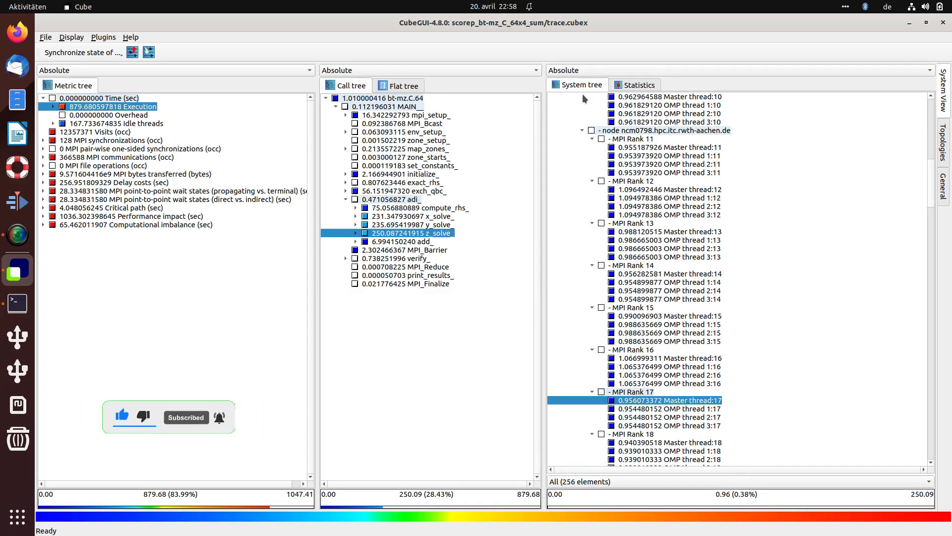
left_click(585, 70)
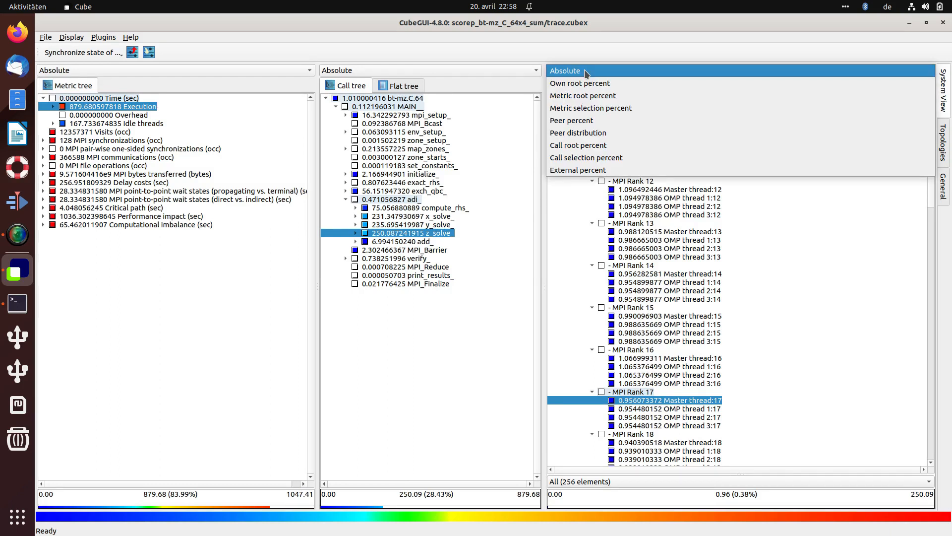
left_click(587, 140)
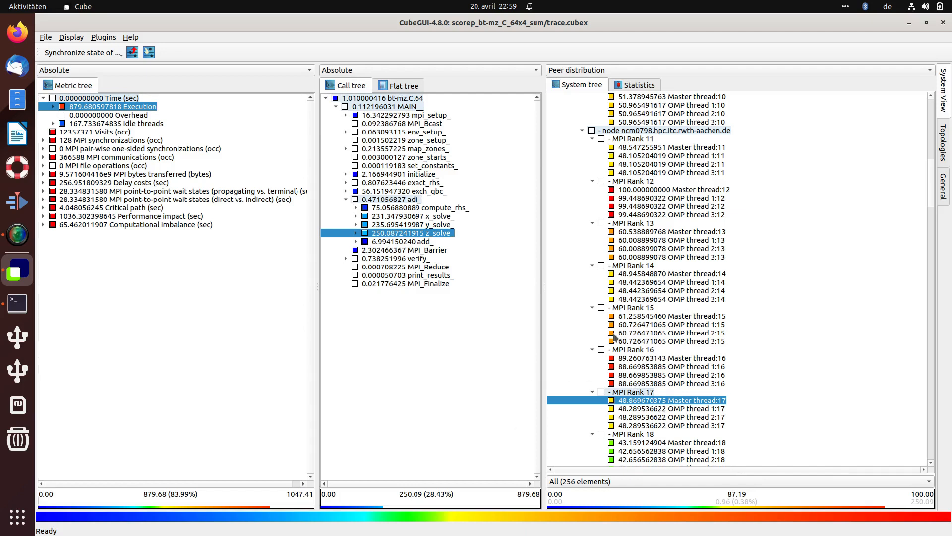
Step: Compare the peer-distribution statistics plot for z_solve_ with the system tree
left_click(635, 88)
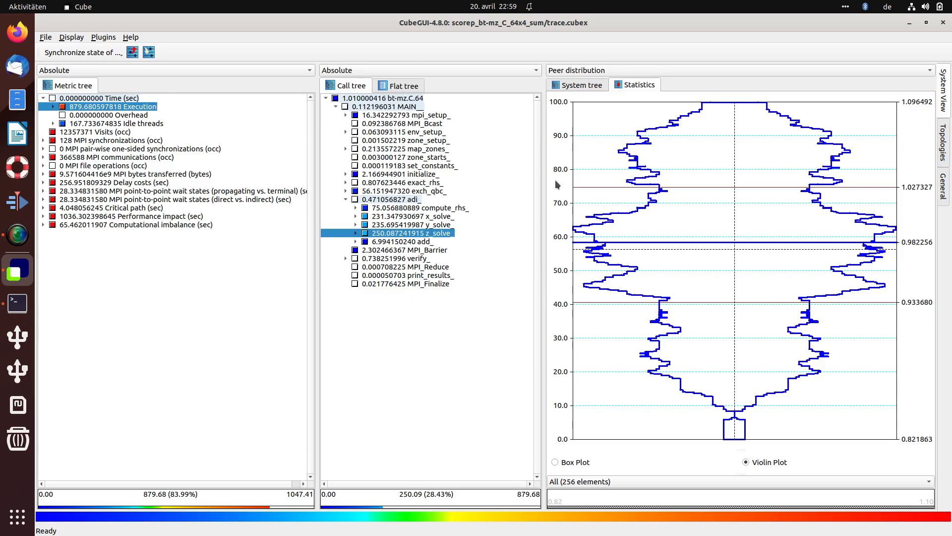
left_click(591, 87)
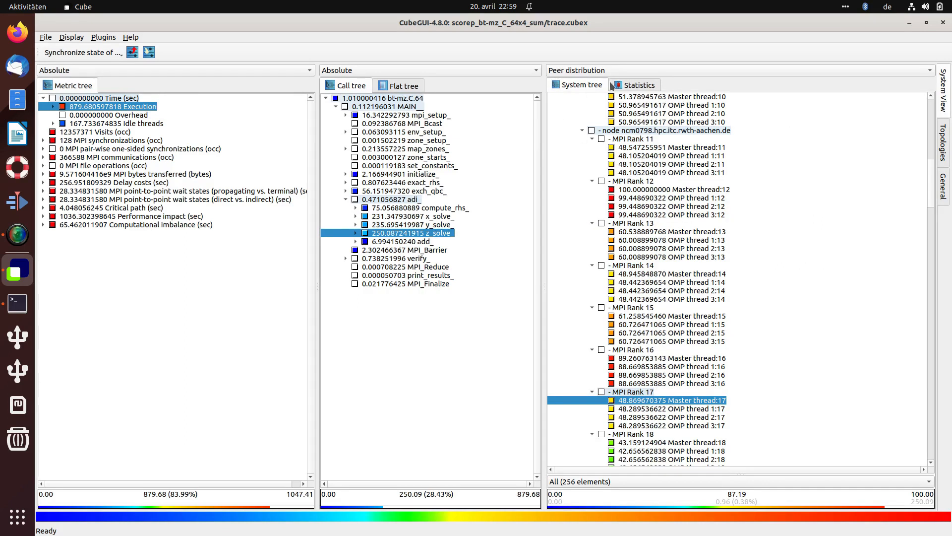
Step: Switch the system tree value display to Own root percent and view the z_solve_ statistics plot
left_click(608, 70)
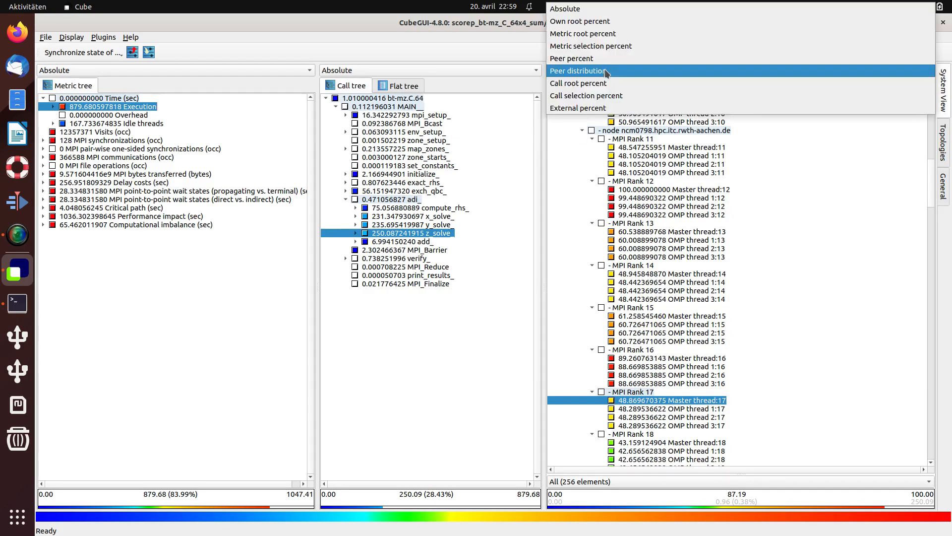
left_click(596, 25)
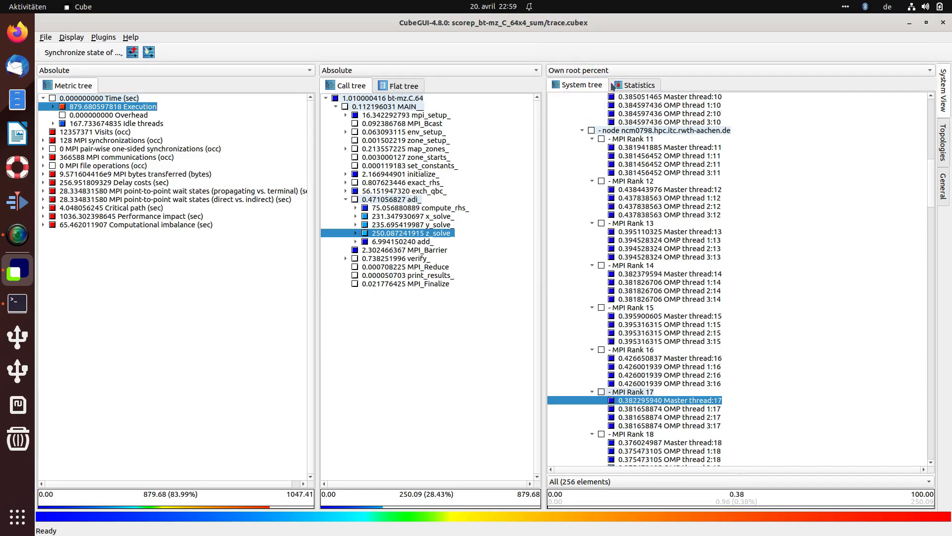
left_click(643, 85)
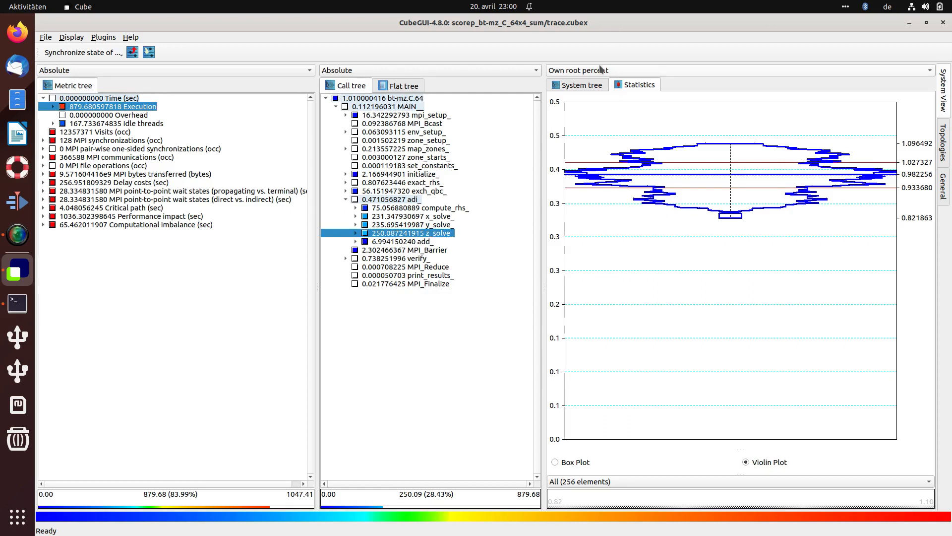
Step: Return to the system tree and set its value display back to Absolute
left_click(581, 86)
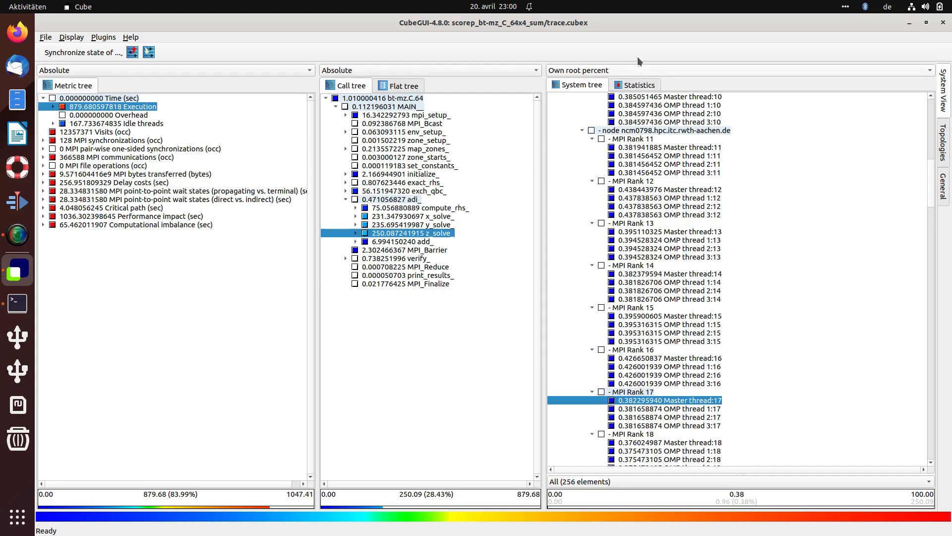
left_click(638, 70)
left_click(587, 58)
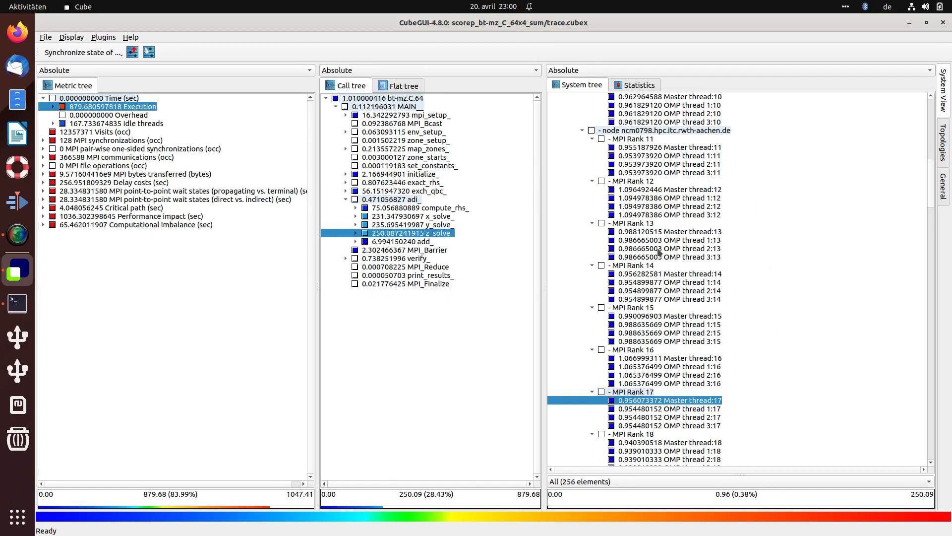
Step: Highlight the Visited elements, then the Process elements, in the system tree using the element filter
left_click(577, 482)
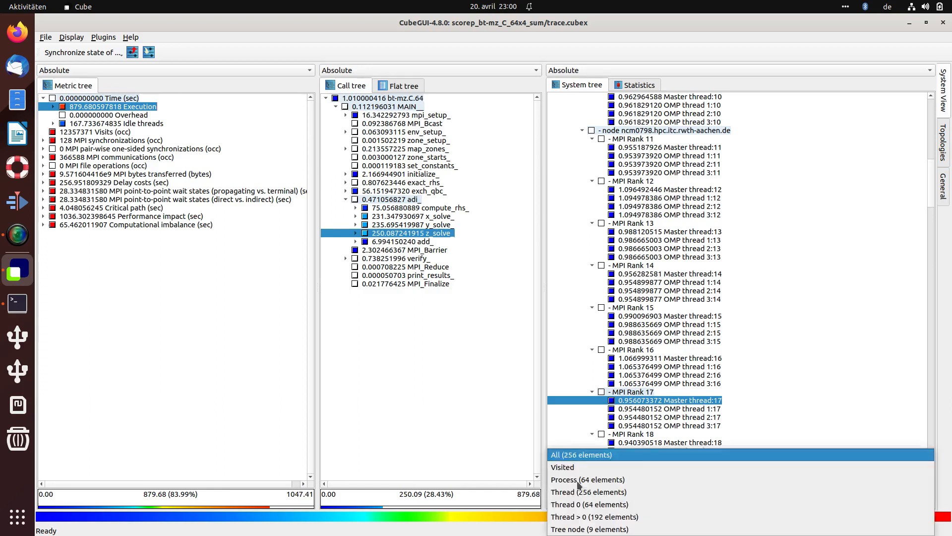
left_click(612, 467)
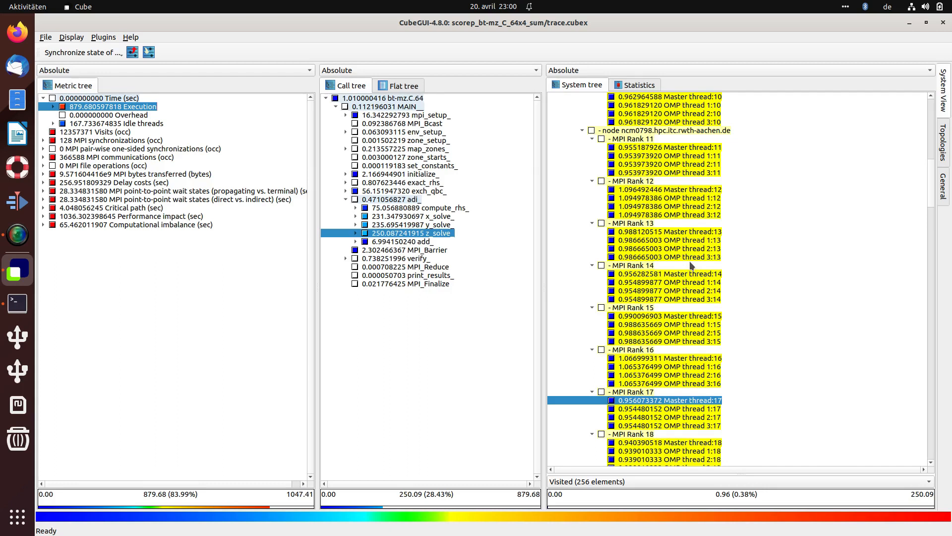
left_click(608, 482)
left_click(623, 479)
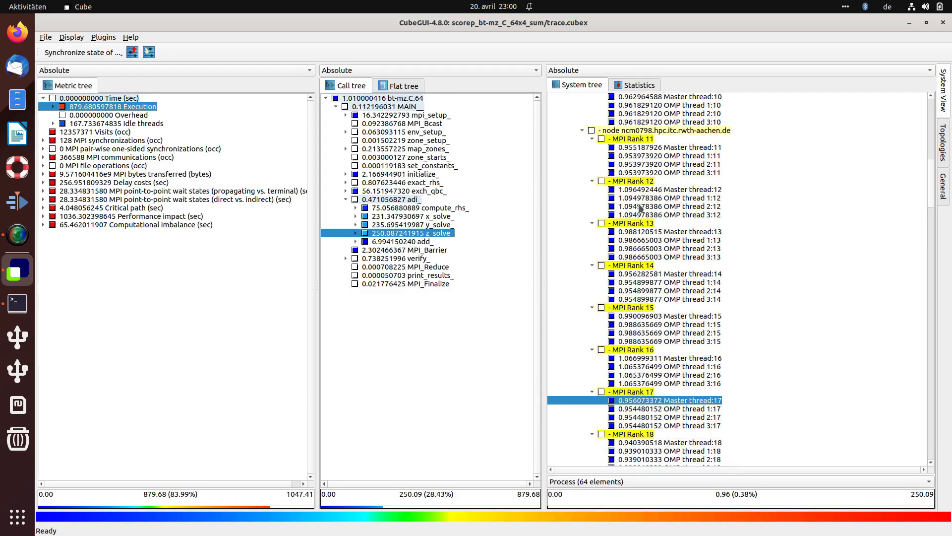
Step: Highlight the Thread 0 elements, then the Thread > 0 elements, in the system tree
left_click(588, 479)
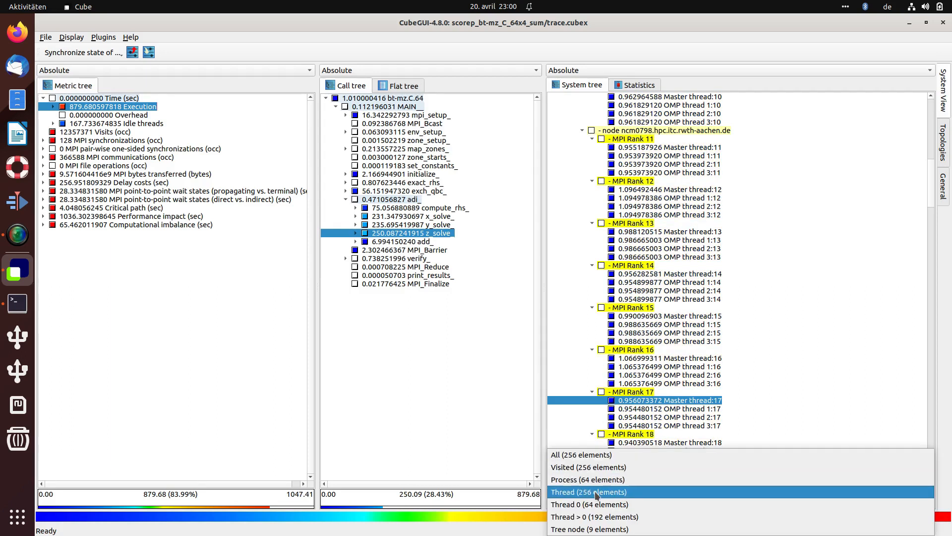
left_click(626, 506)
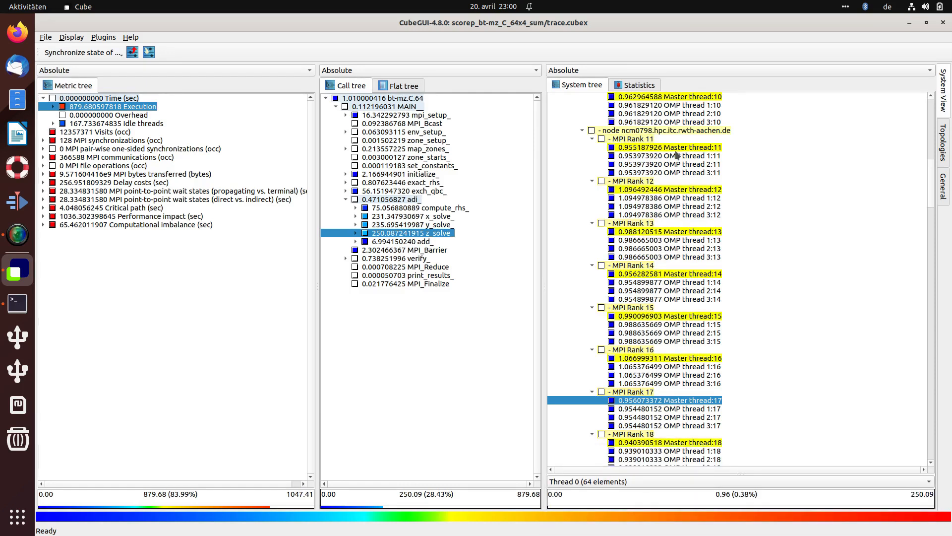
left_click(590, 481)
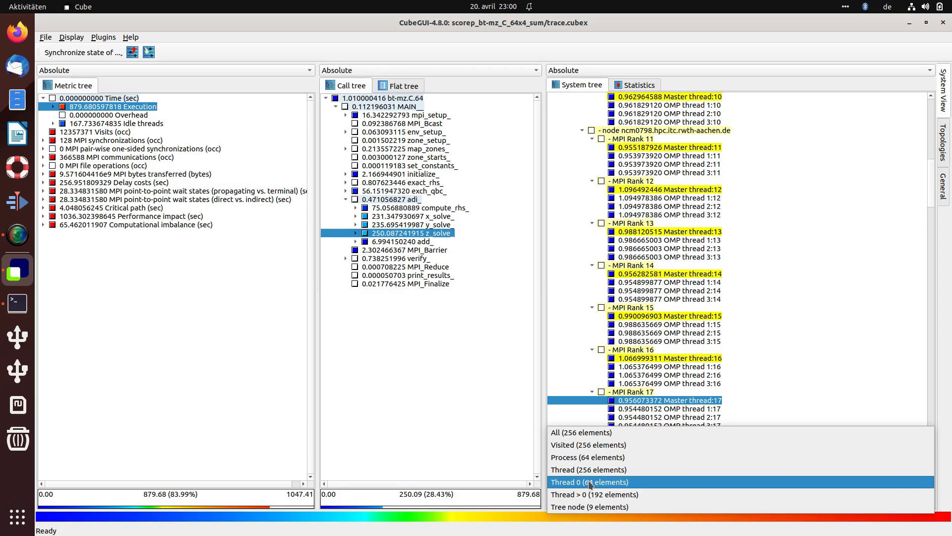
left_click(621, 494)
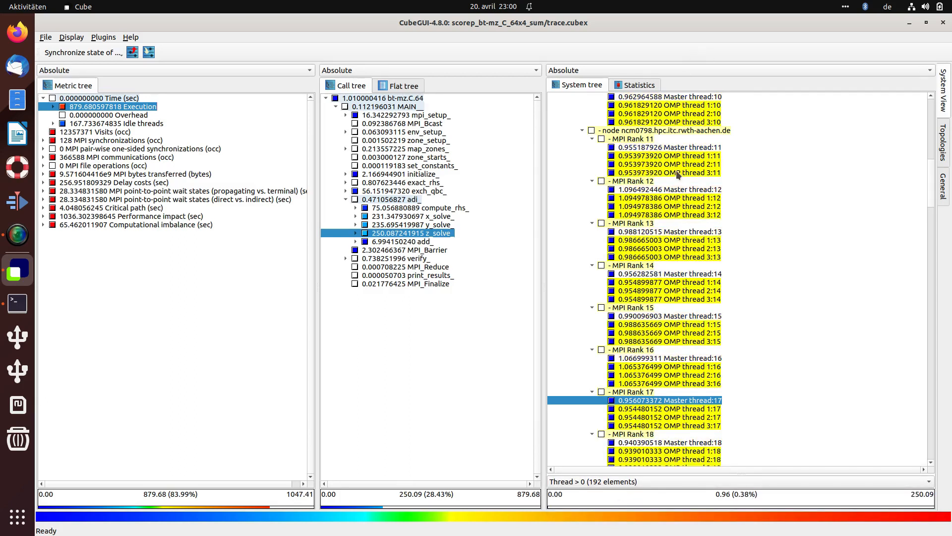
Step: Filter the system tree to Tree node elements and collapse all compute nodes under the switch
left_click(615, 481)
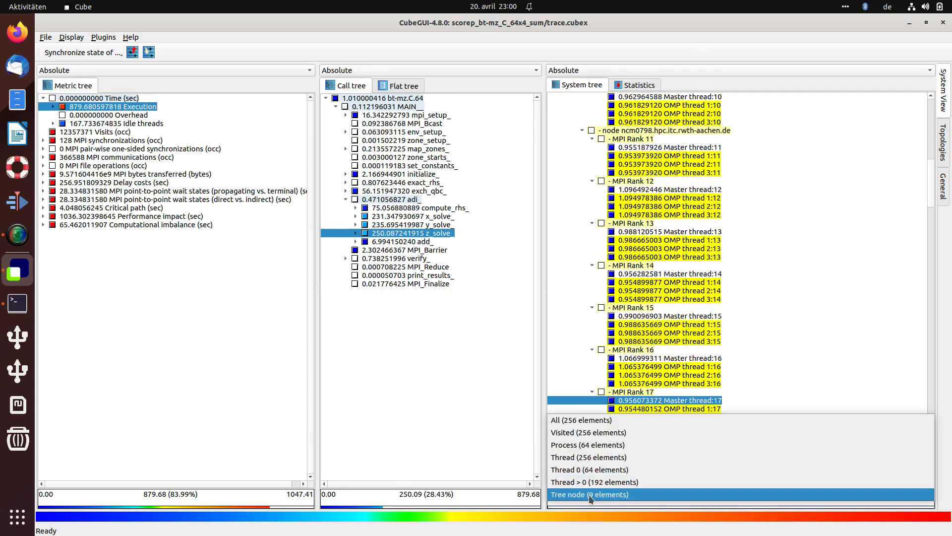
left_click(590, 496)
scroll(615, 181, "up", 6)
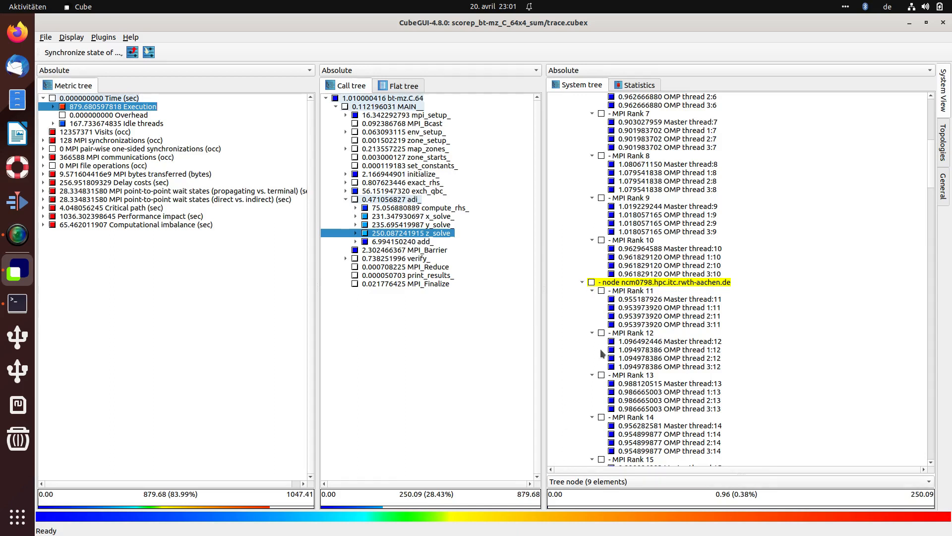
left_click(582, 283)
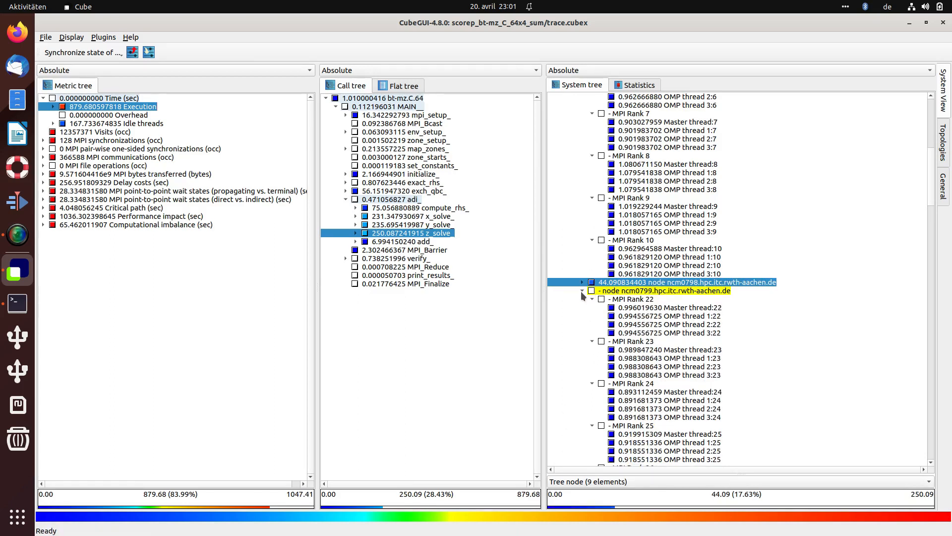
left_click(581, 290)
left_click(581, 299)
left_click(583, 308)
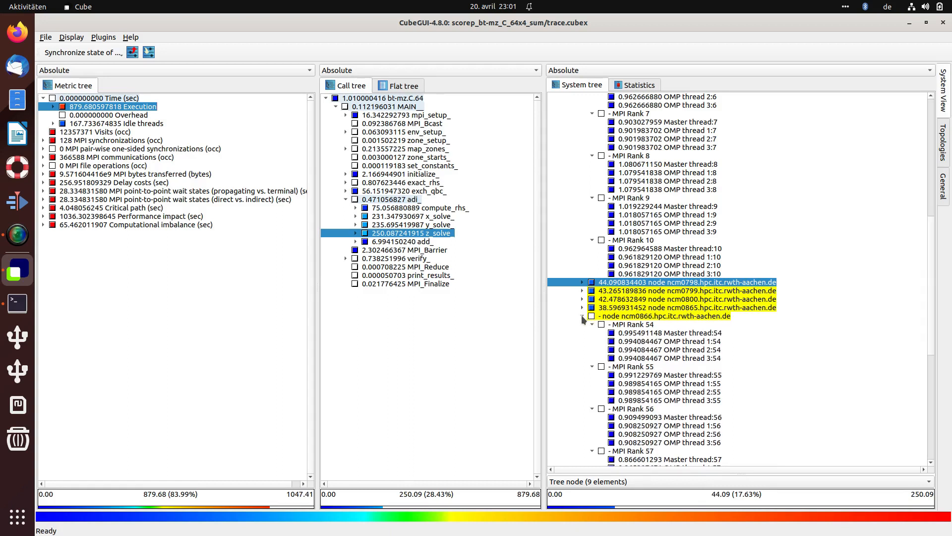
left_click(582, 316)
scroll(590, 293, "up", 7)
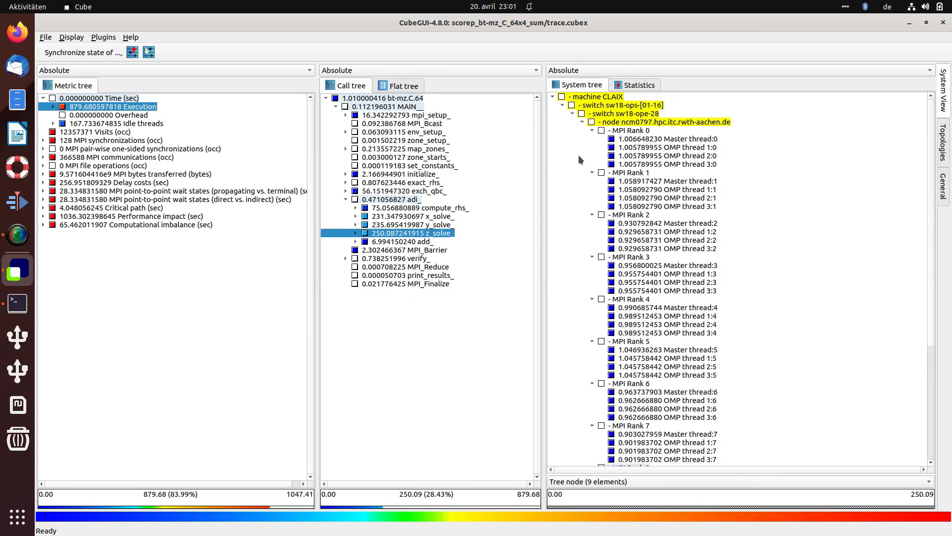
left_click(582, 123)
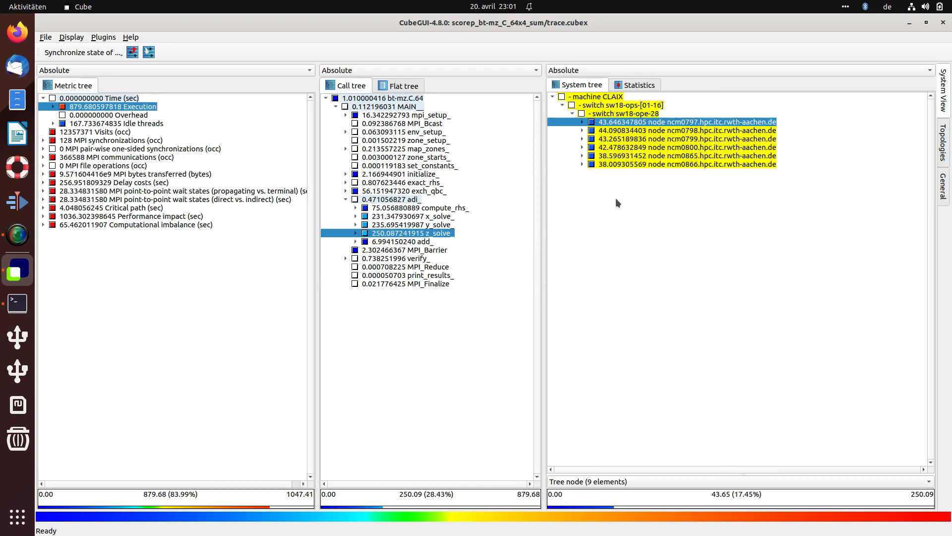
Step: Compare the tree-node statistics plot for z_solve_ with the collapsed system tree
left_click(623, 85)
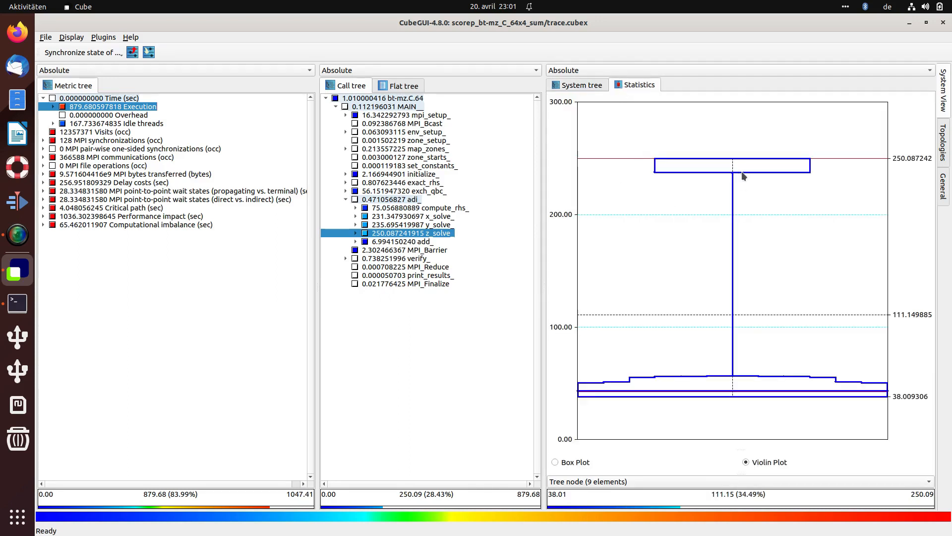
left_click(588, 85)
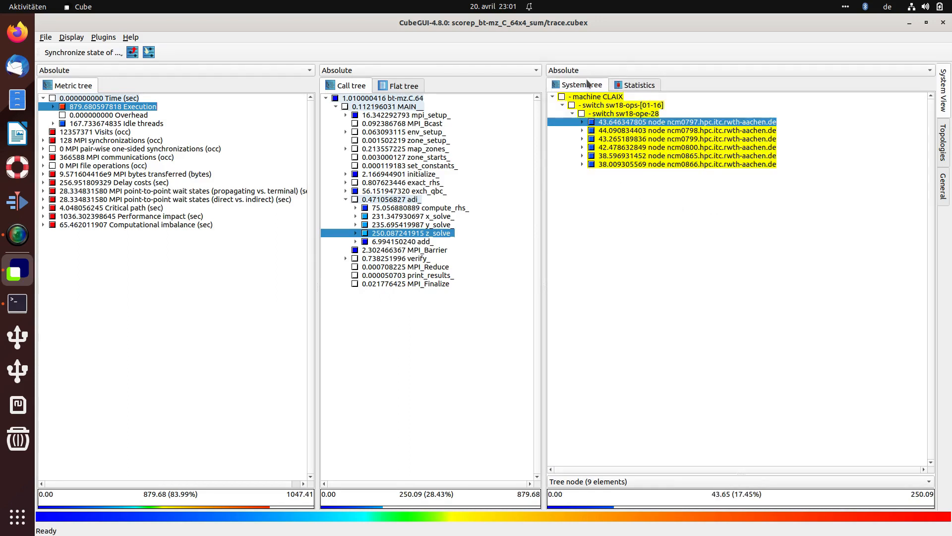
left_click(636, 85)
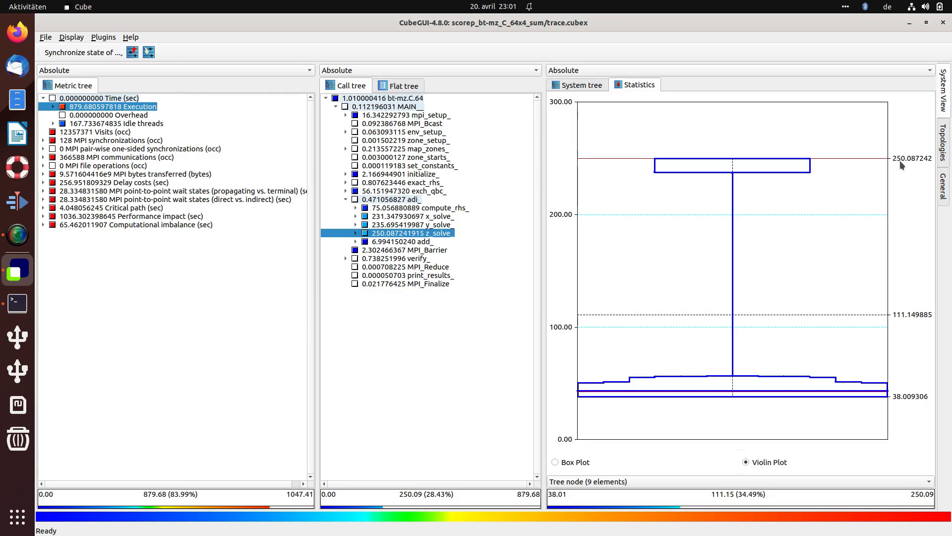
left_click(581, 85)
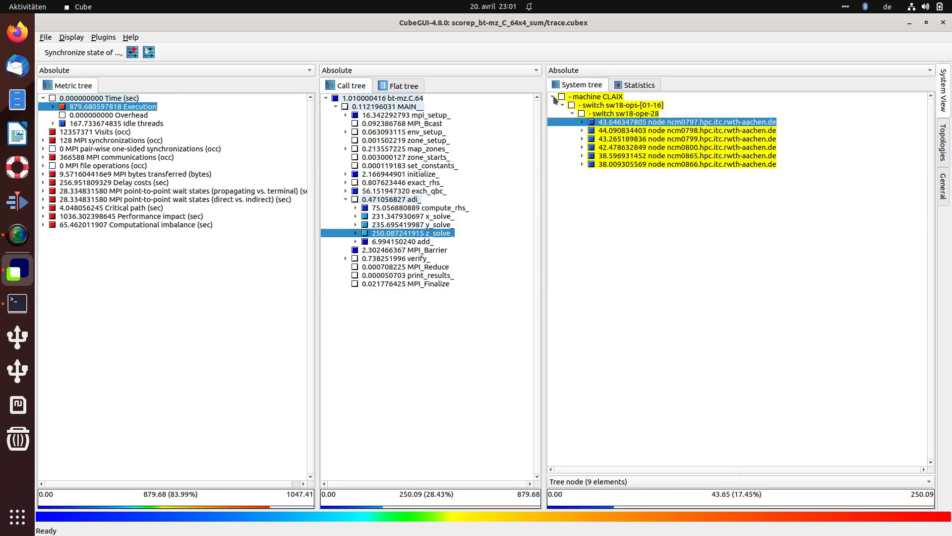
Step: Select the machine CLAIX root and set the element filter to Thread 0
left_click(551, 96)
left_click(551, 97)
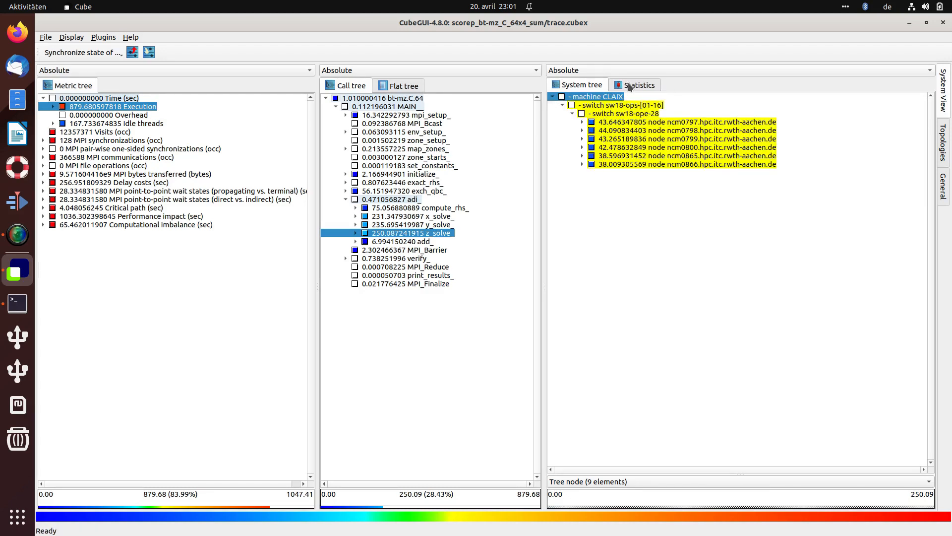
left_click(582, 483)
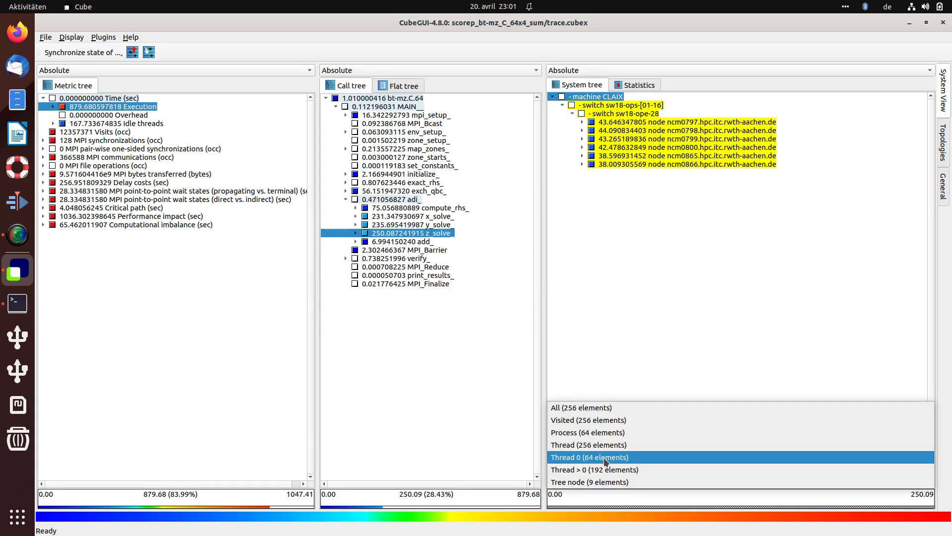
left_click(605, 459)
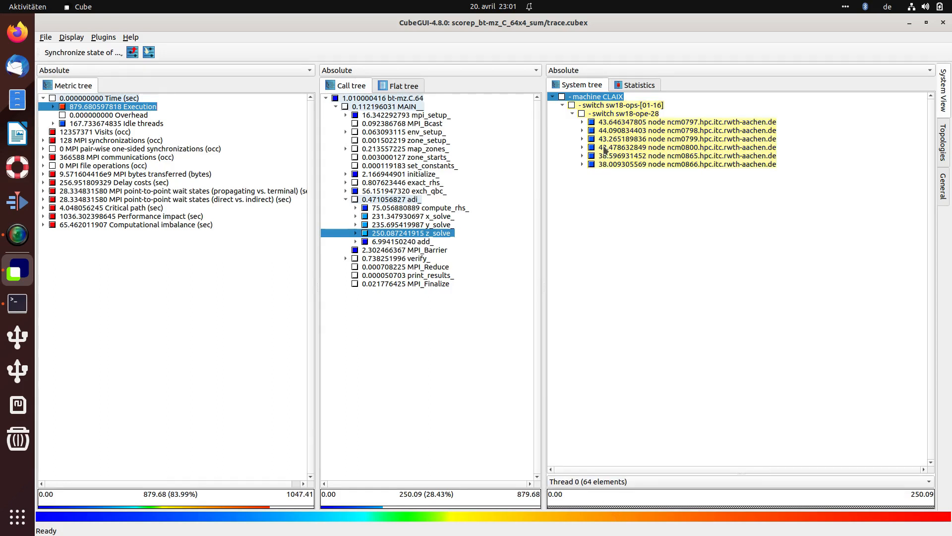
Step: View the statistics plot for Thread 0 elements, then switch the element filter to Thread > 0
left_click(628, 85)
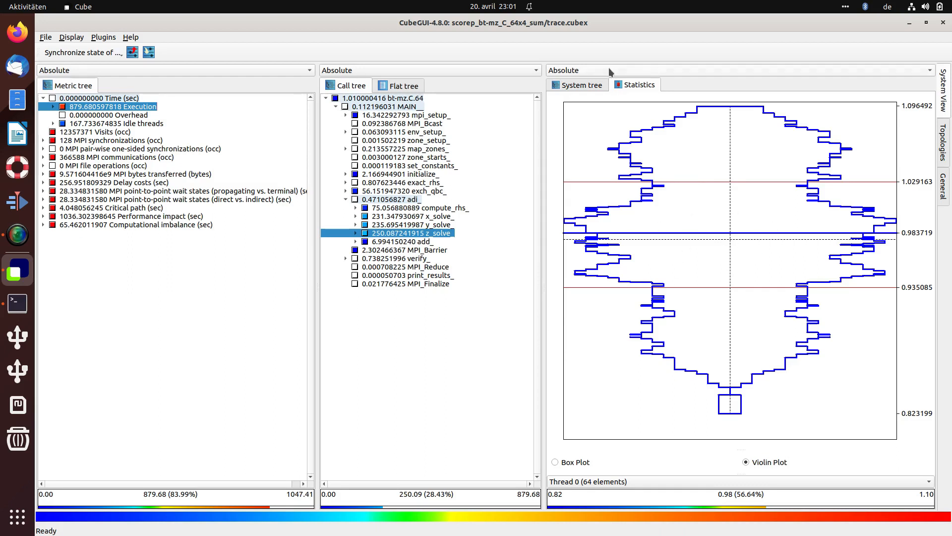
left_click(624, 480)
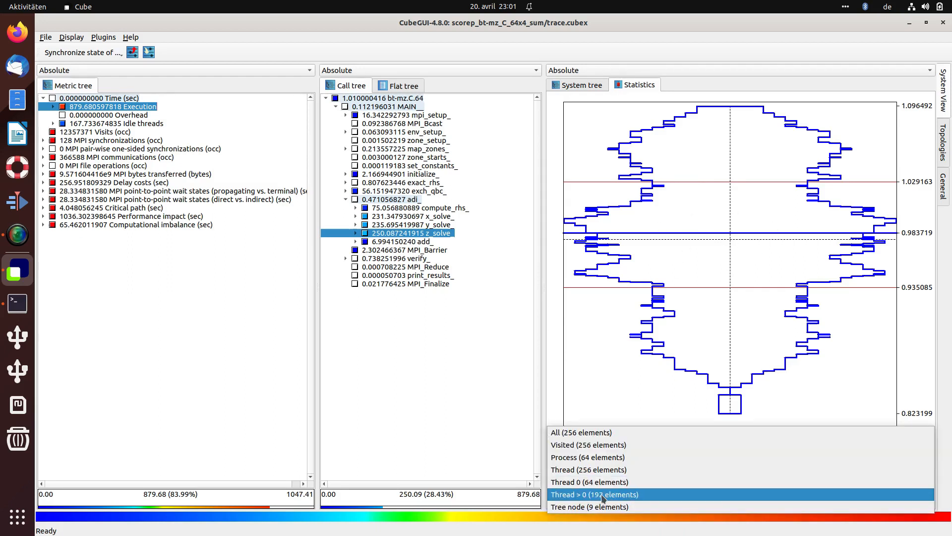
left_click(569, 496)
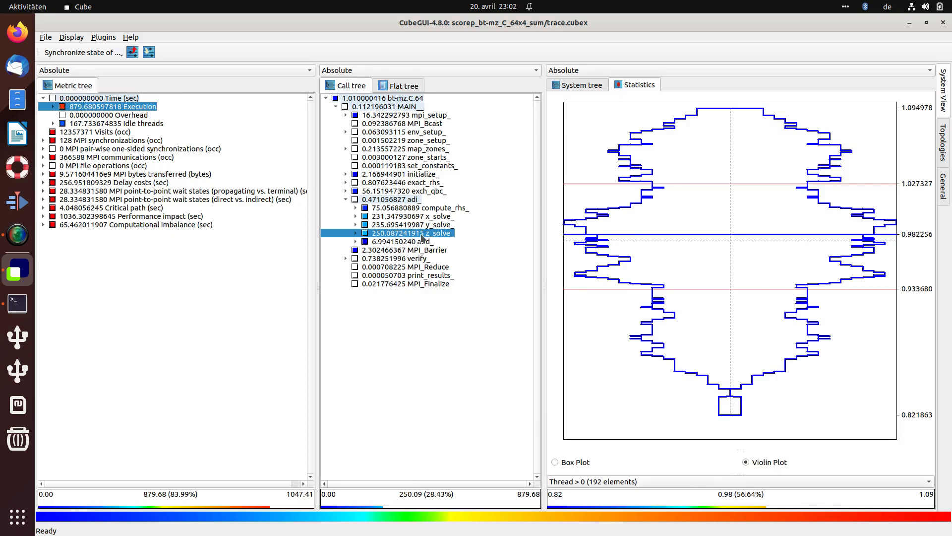
left_click(355, 233)
left_click(365, 242)
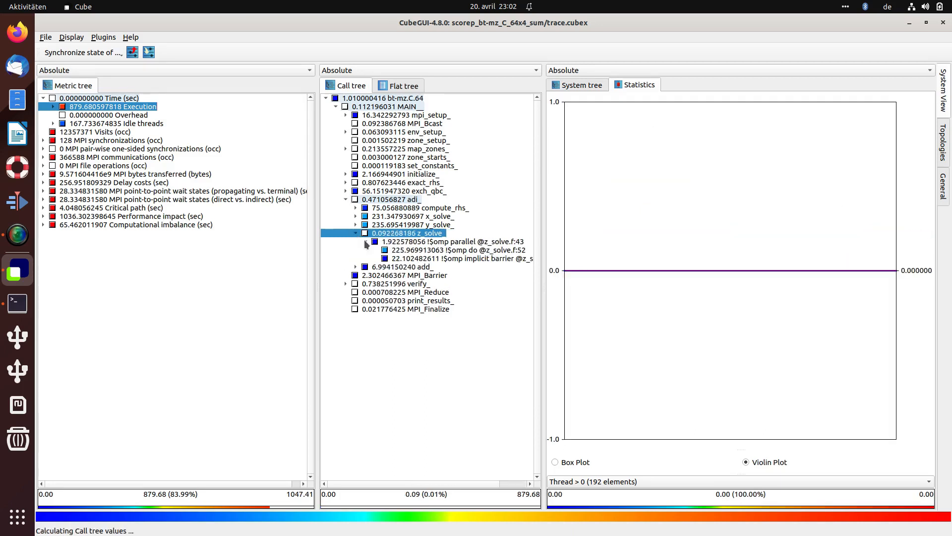
left_click(393, 250)
Step: Compare the violin plots of the omp do loop for Thread 0, Thread > 0 and Process elements
left_click(611, 482)
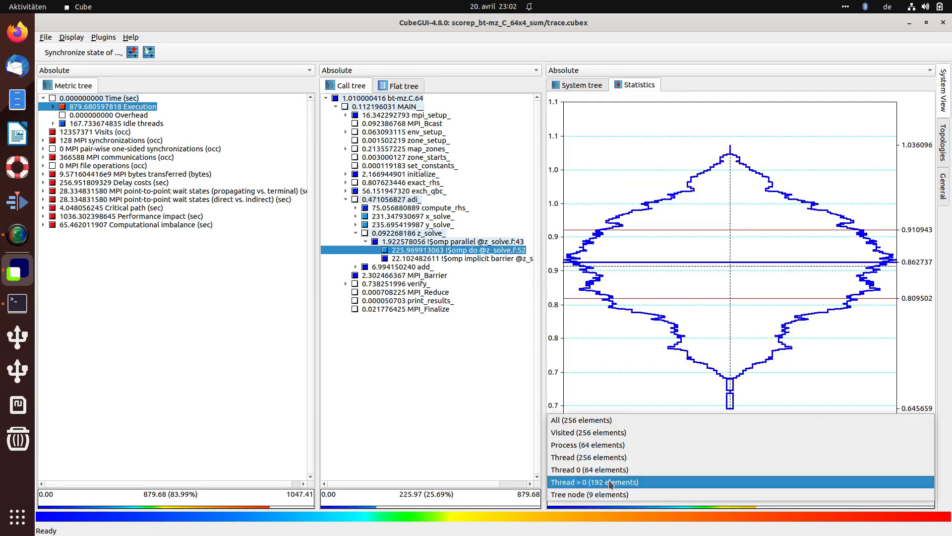
left_click(613, 470)
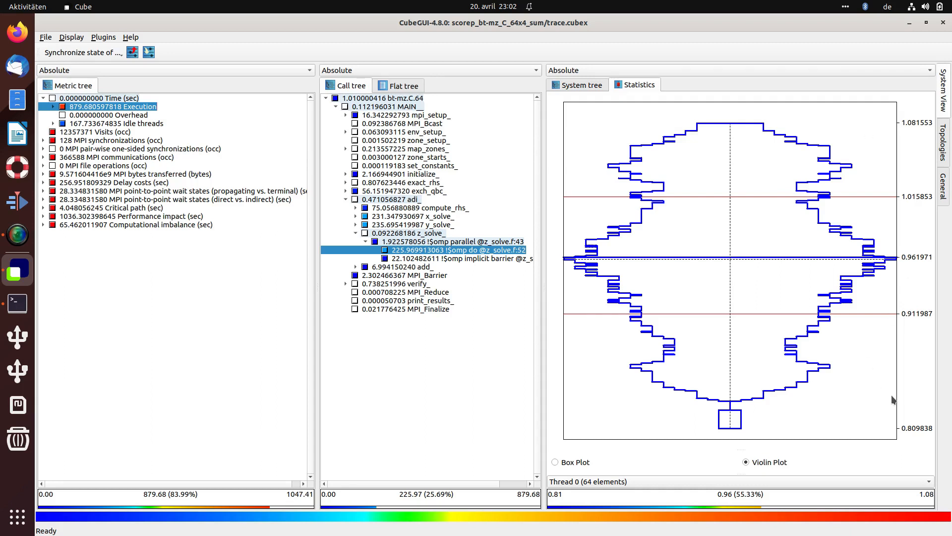
left_click(673, 480)
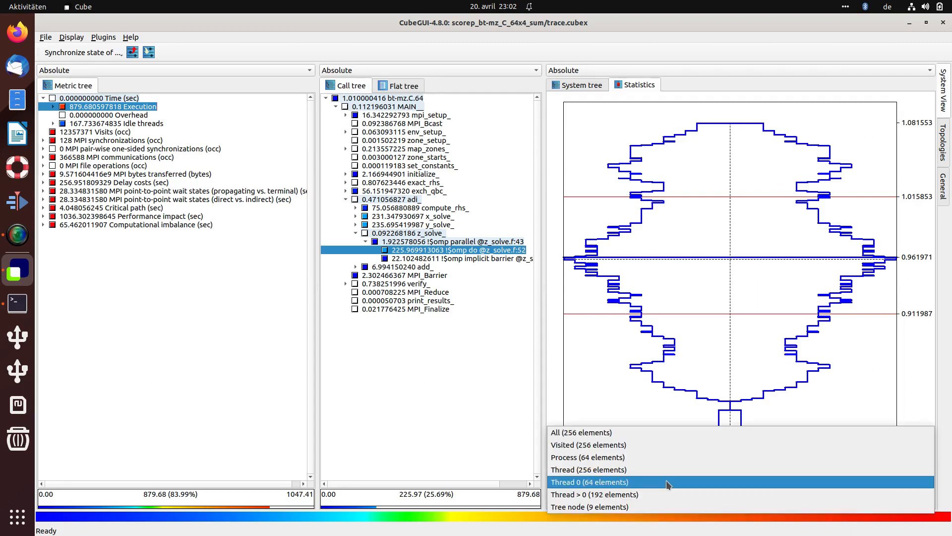
left_click(623, 496)
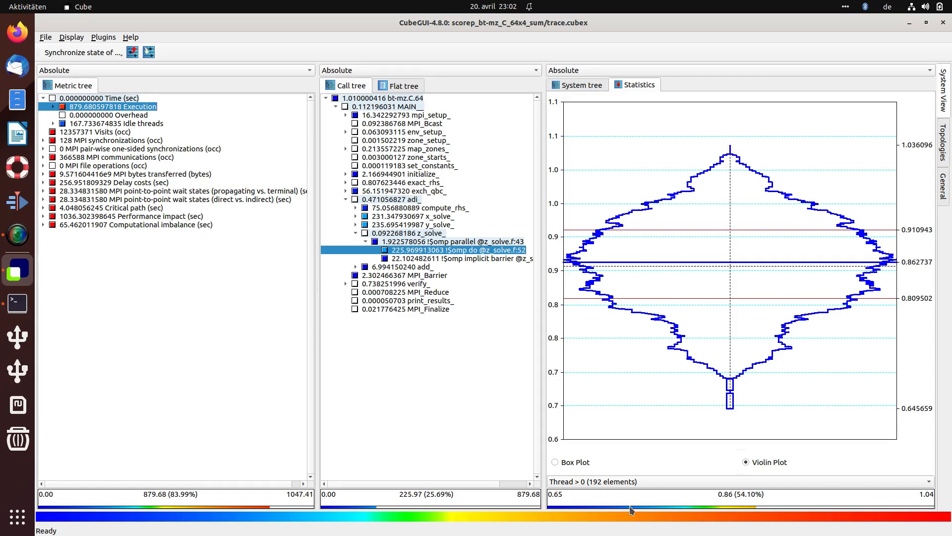
left_click(628, 486)
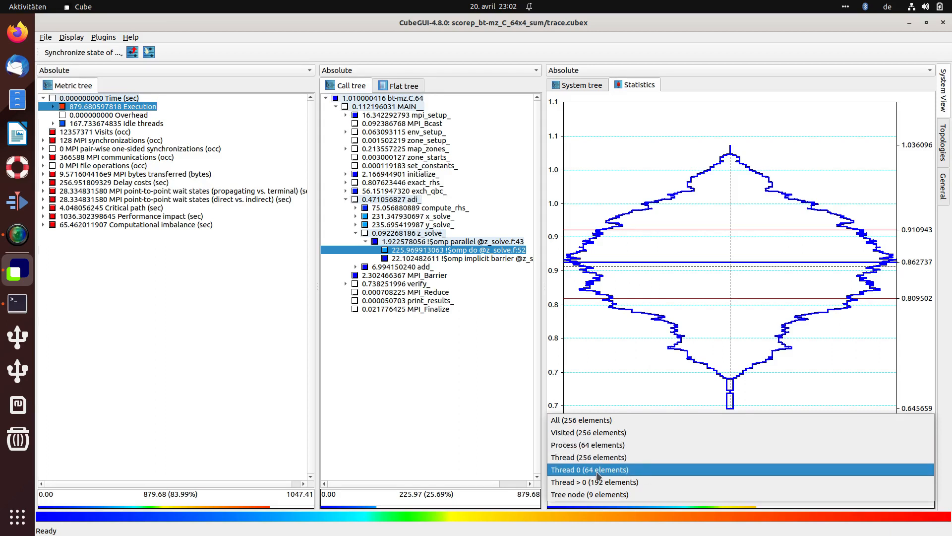
left_click(594, 443)
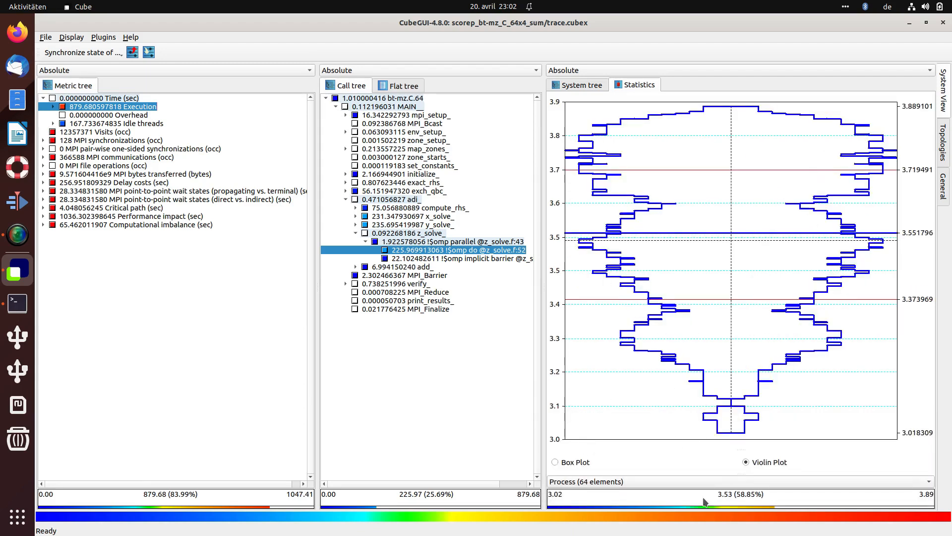
Step: Switch the statistics element filter to Thread 0 and back to Process for the omp do loop's violin plot
left_click(592, 483)
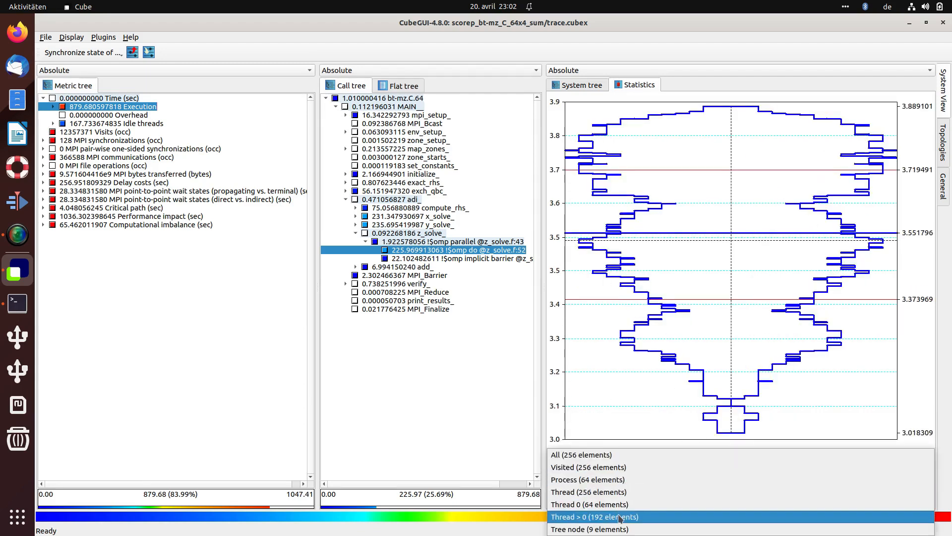
left_click(613, 504)
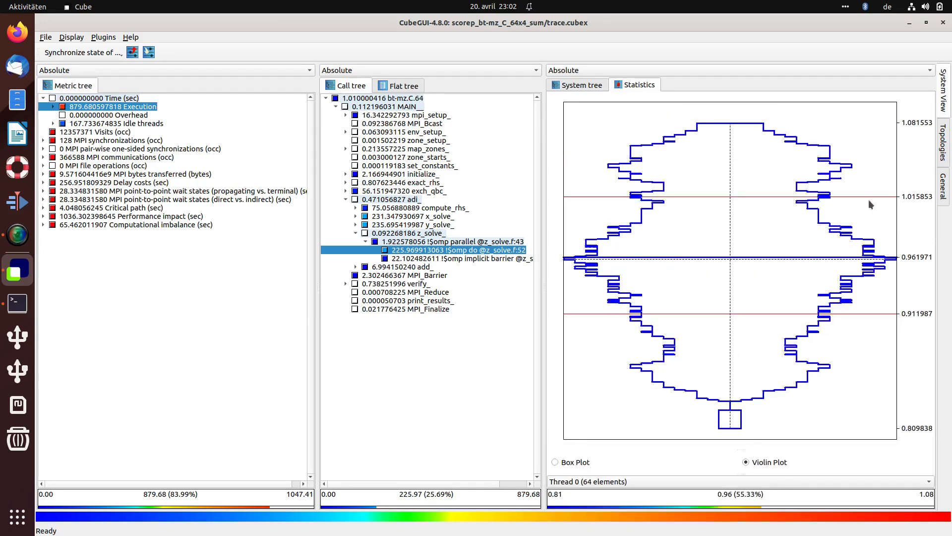
left_click(607, 490)
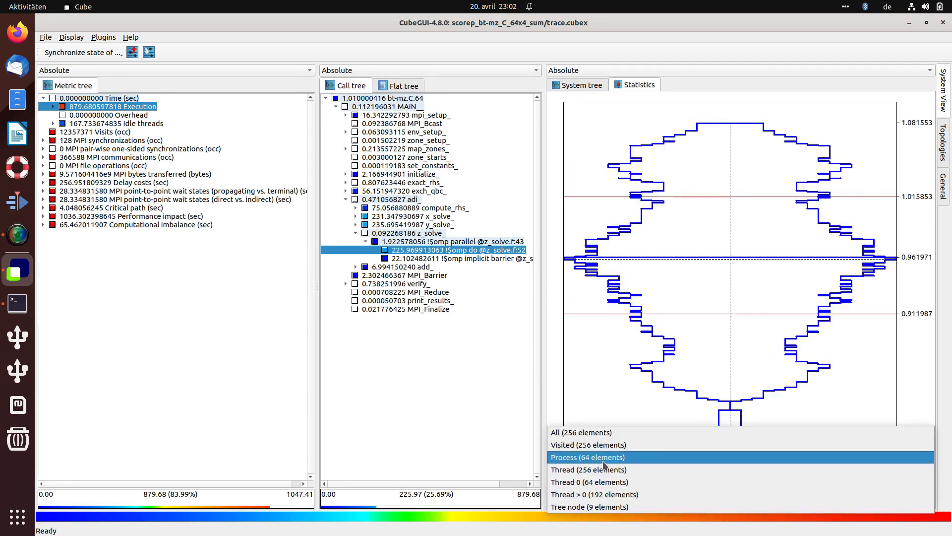
left_click(605, 457)
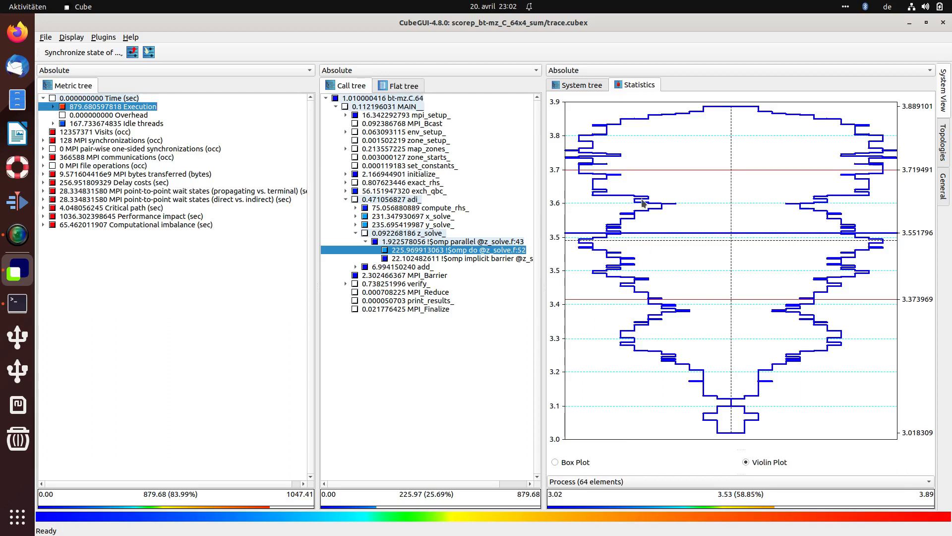
Step: Glance at the system tree nodes, return to the statistics plot and set the element filter to All
left_click(649, 483)
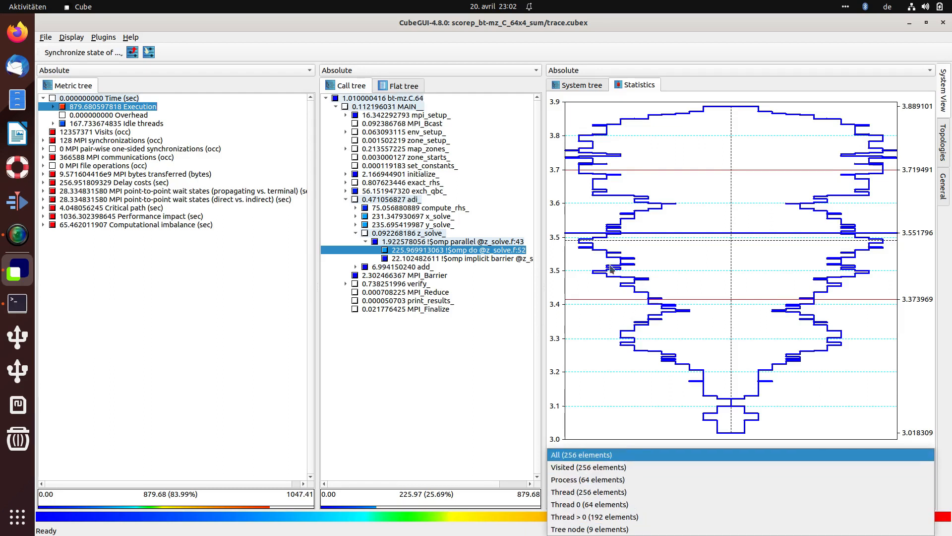
left_click(574, 86)
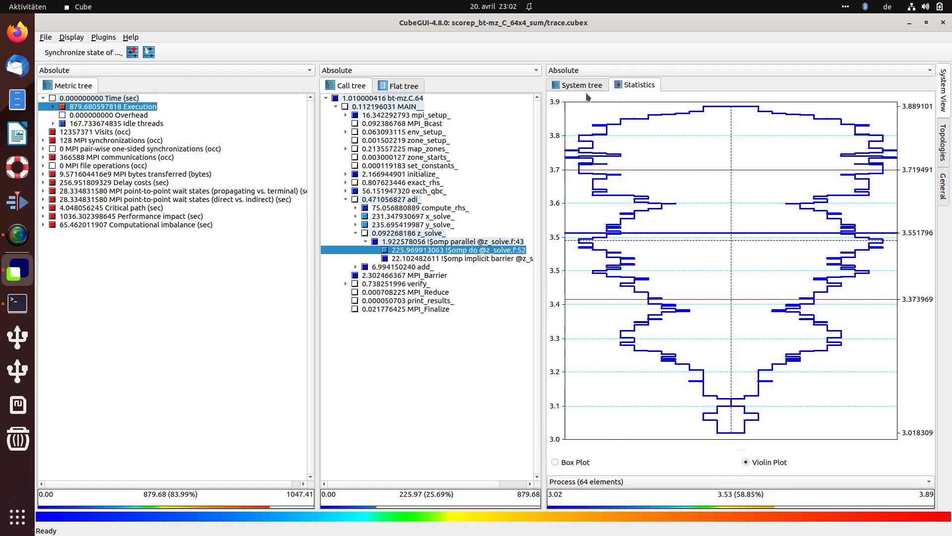
left_click(574, 86)
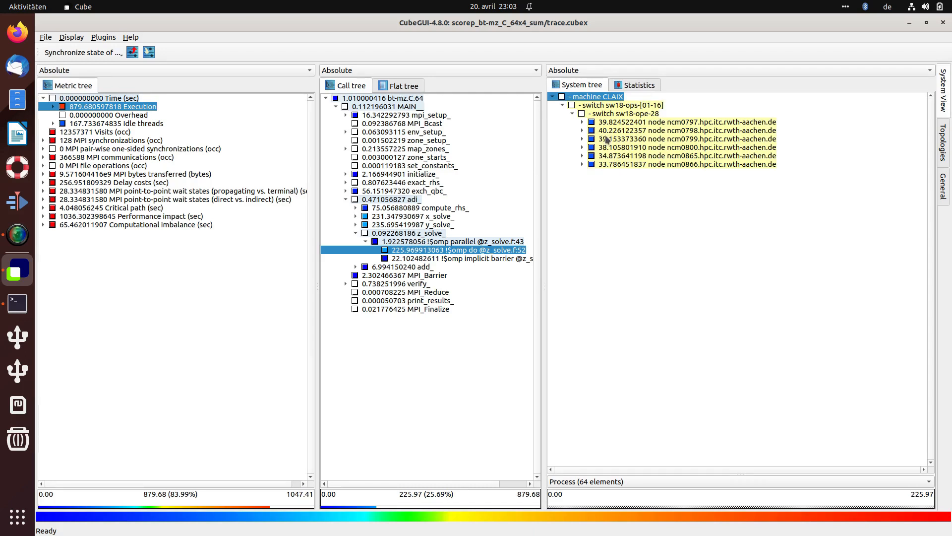
left_click(638, 84)
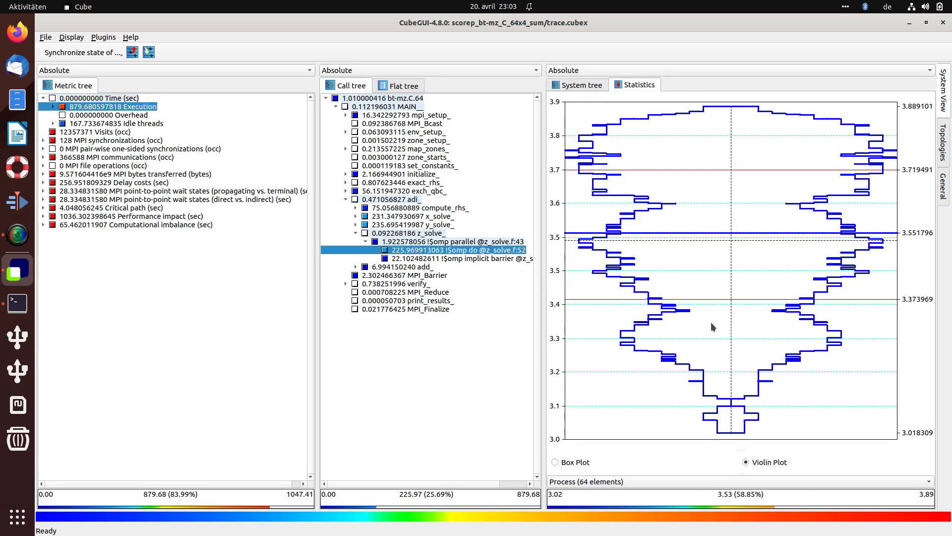
left_click(605, 482)
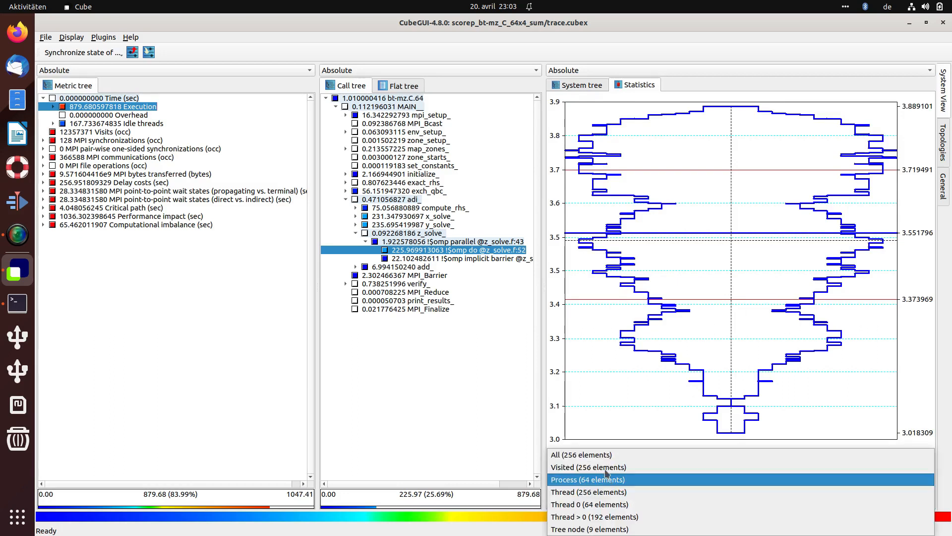
left_click(598, 462)
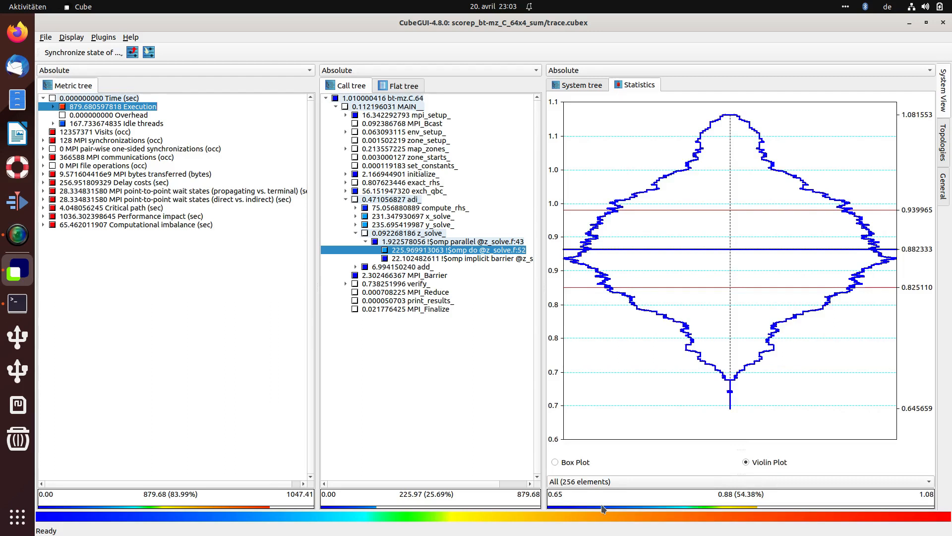
left_click(419, 259)
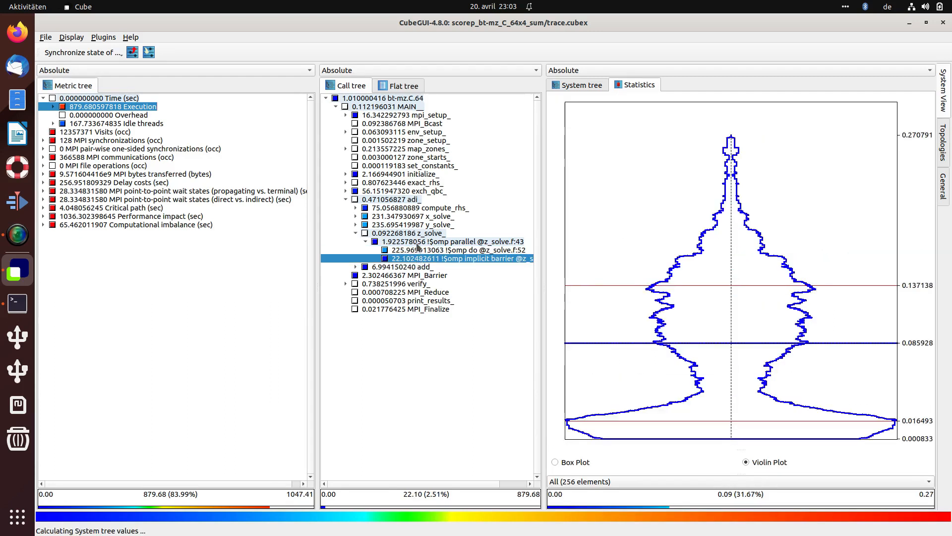
left_click(417, 243)
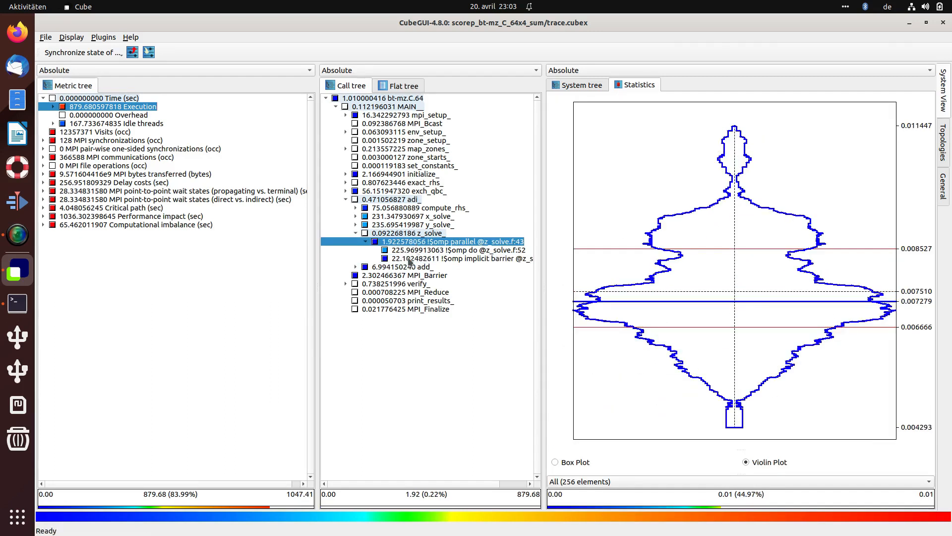
left_click(411, 259)
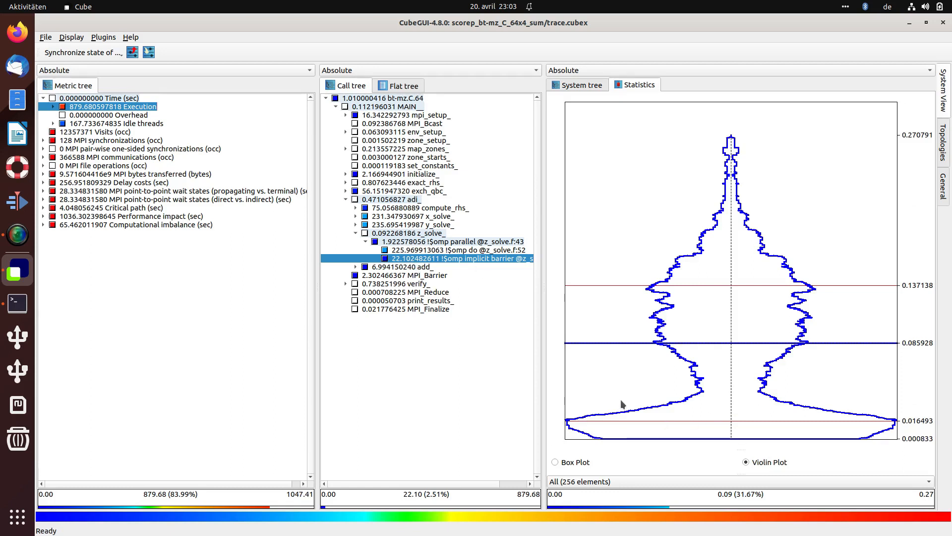